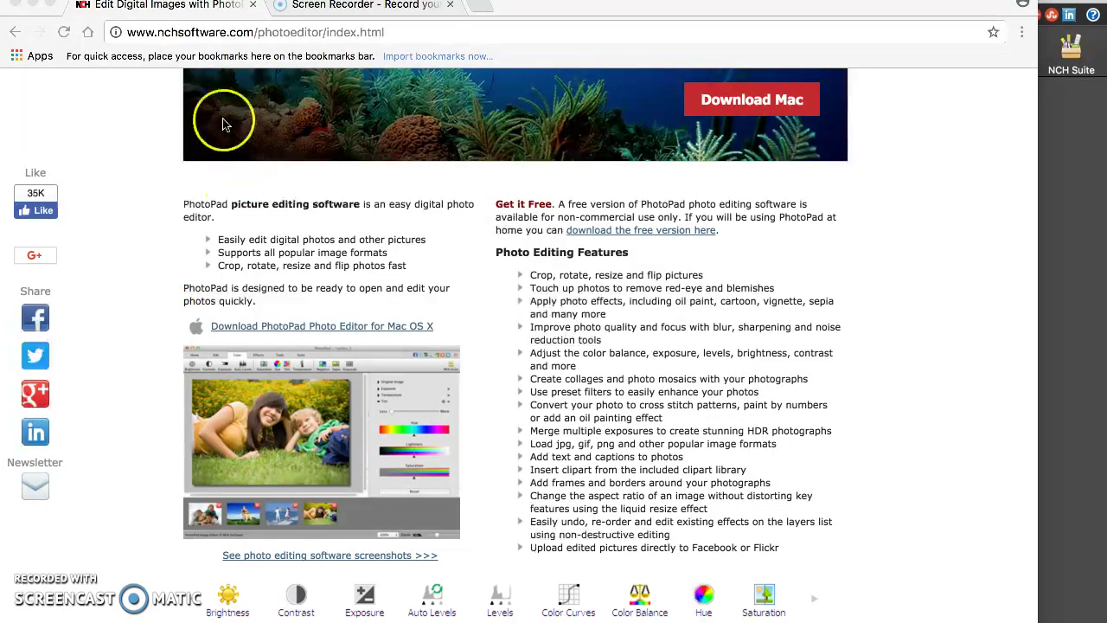
# Launch PhotoPad and open mergy.jpg (1080 x 1080) from the Downloads folder
pyautogui.click(201, 83)
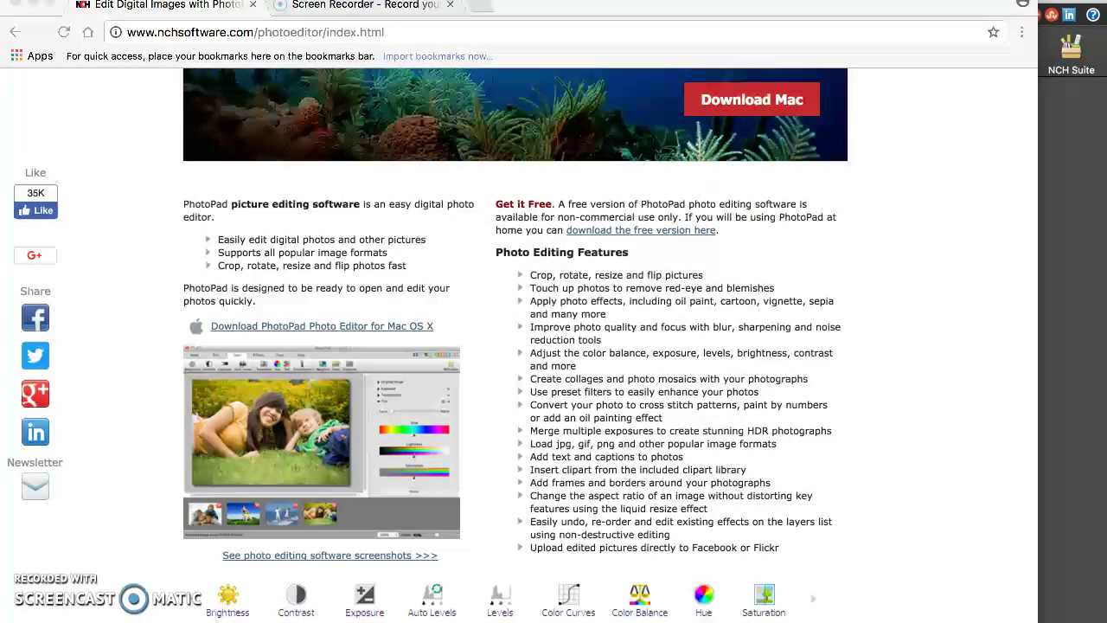
pyautogui.moveTo(652, 545)
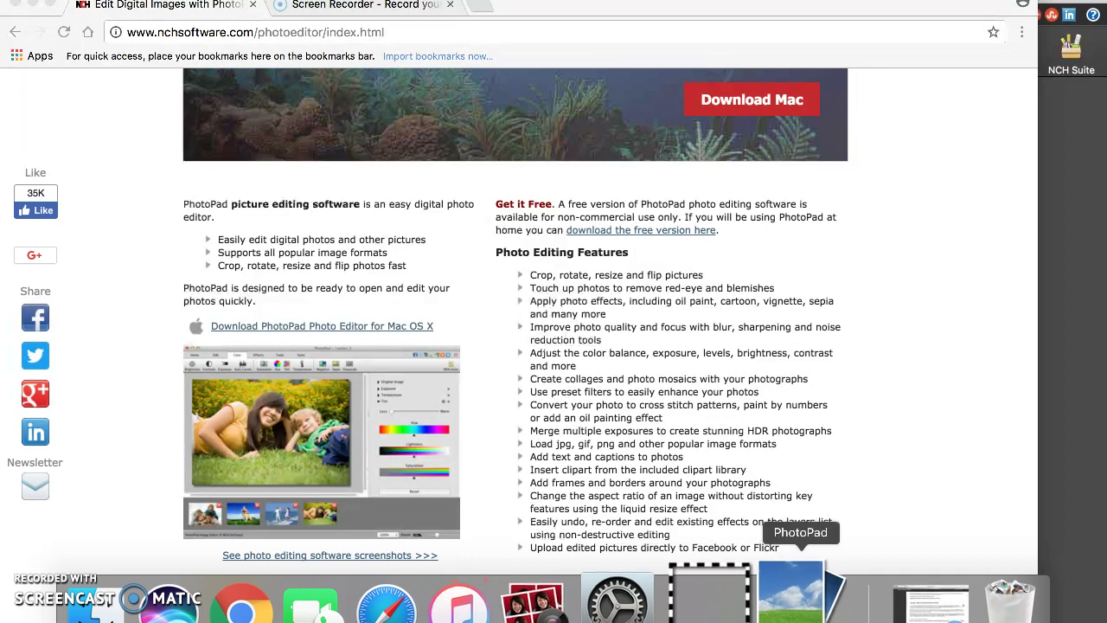
pyautogui.click(794, 612)
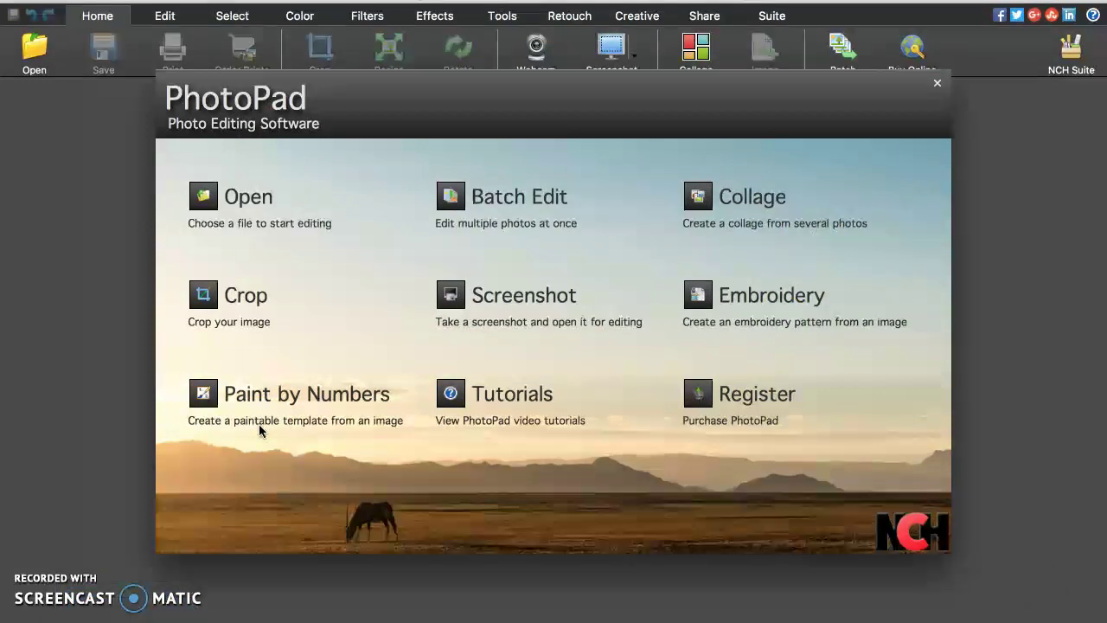
pyautogui.click(255, 204)
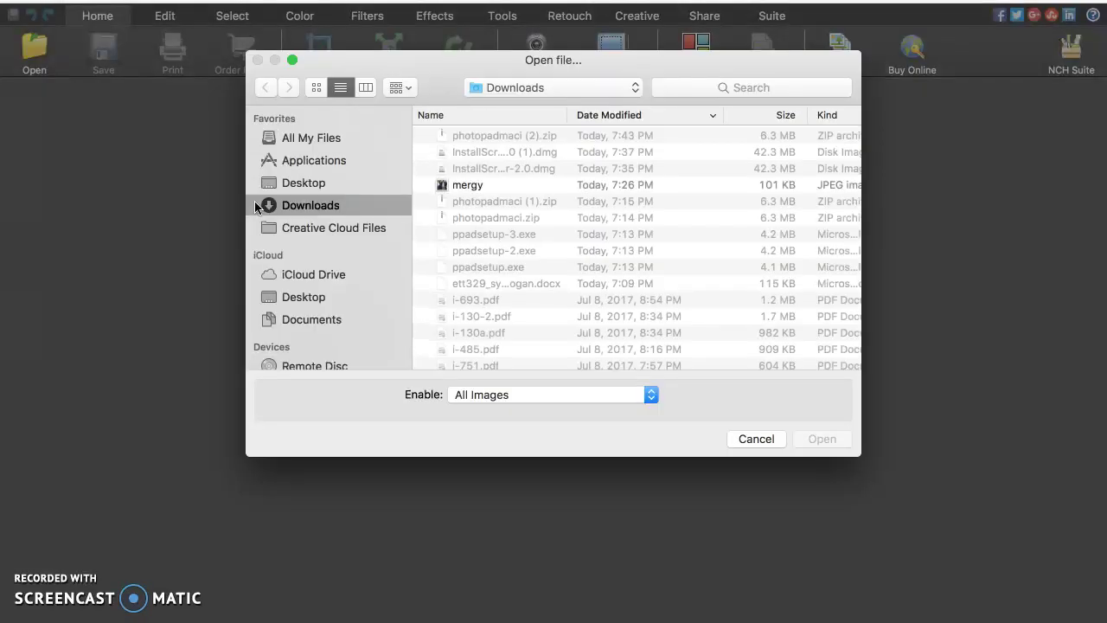
pyautogui.doubleClick(483, 191)
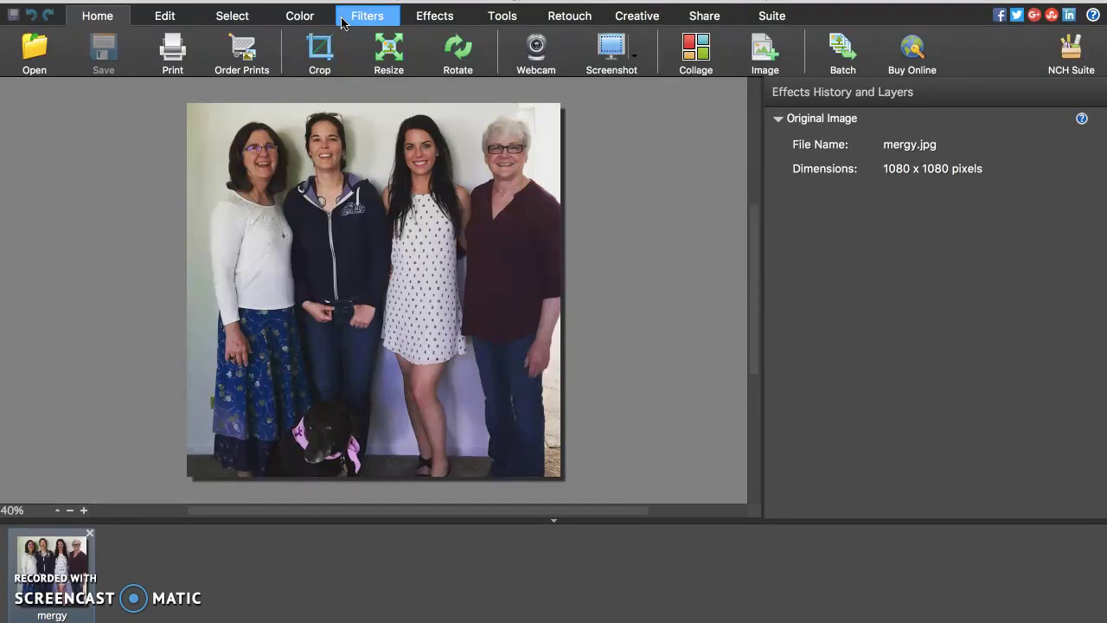
# Bring up the Color adjustment tools in the ribbon
pyautogui.click(310, 26)
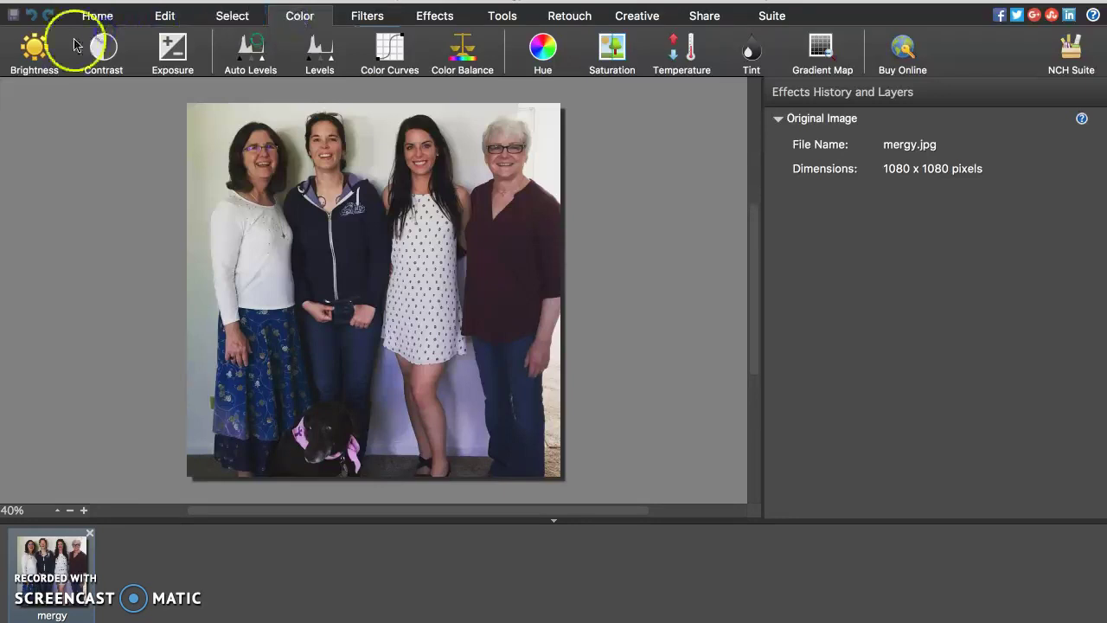
# Add a Brightness adjustment, try it at 100, reset it, then settle on 32
pyautogui.click(37, 53)
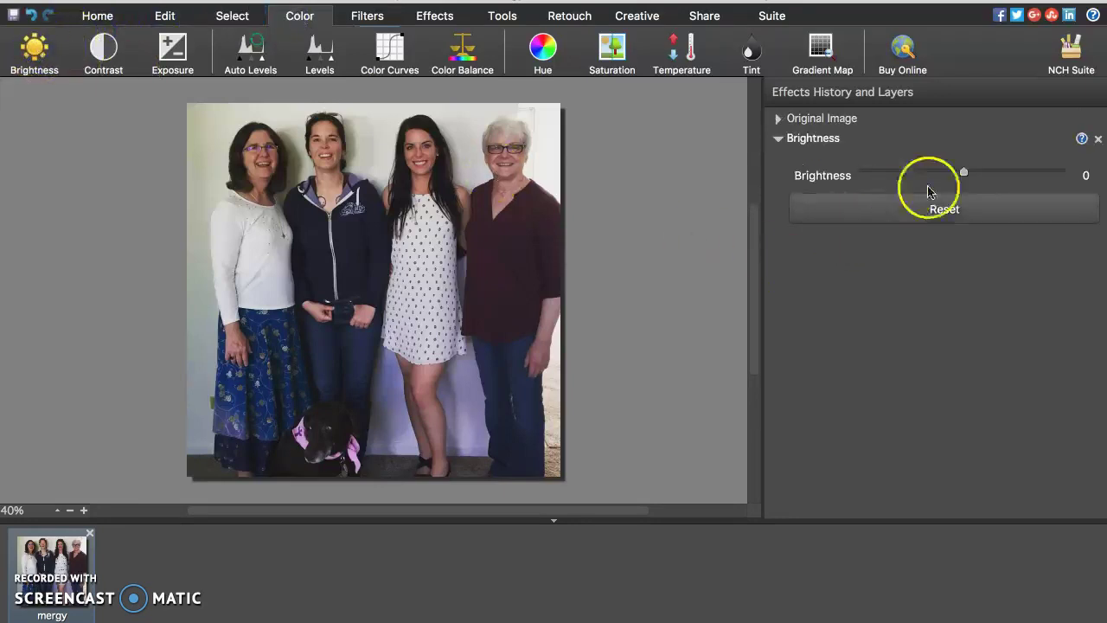
pyautogui.click(966, 172)
pyautogui.moveTo(965, 172); pyautogui.dragTo(1102, 239)
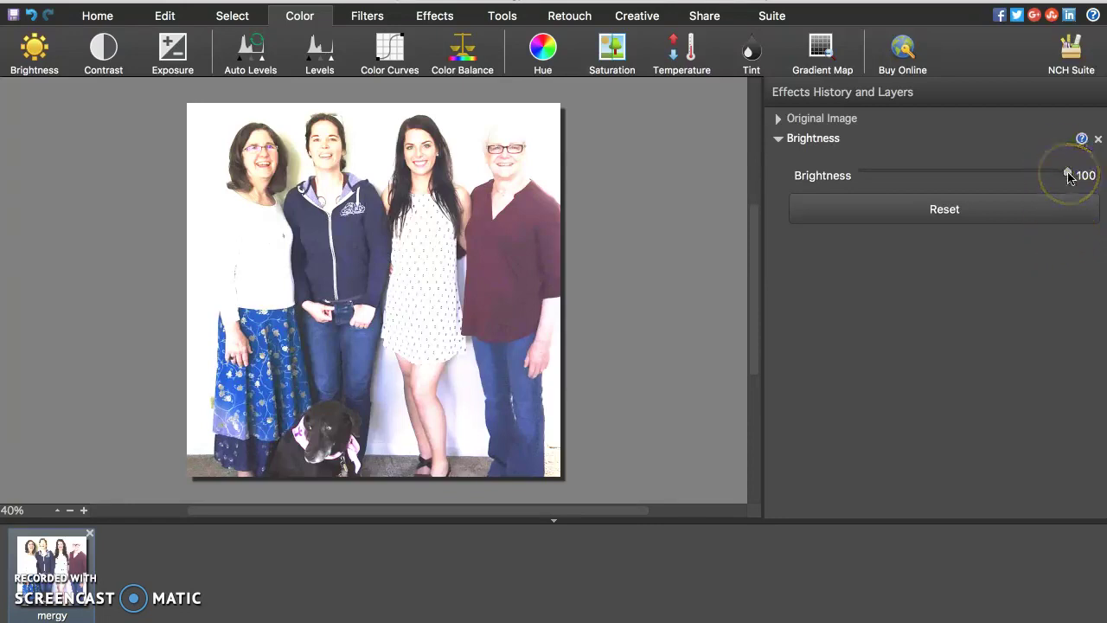
pyautogui.moveTo(1069, 175); pyautogui.dragTo(996, 176)
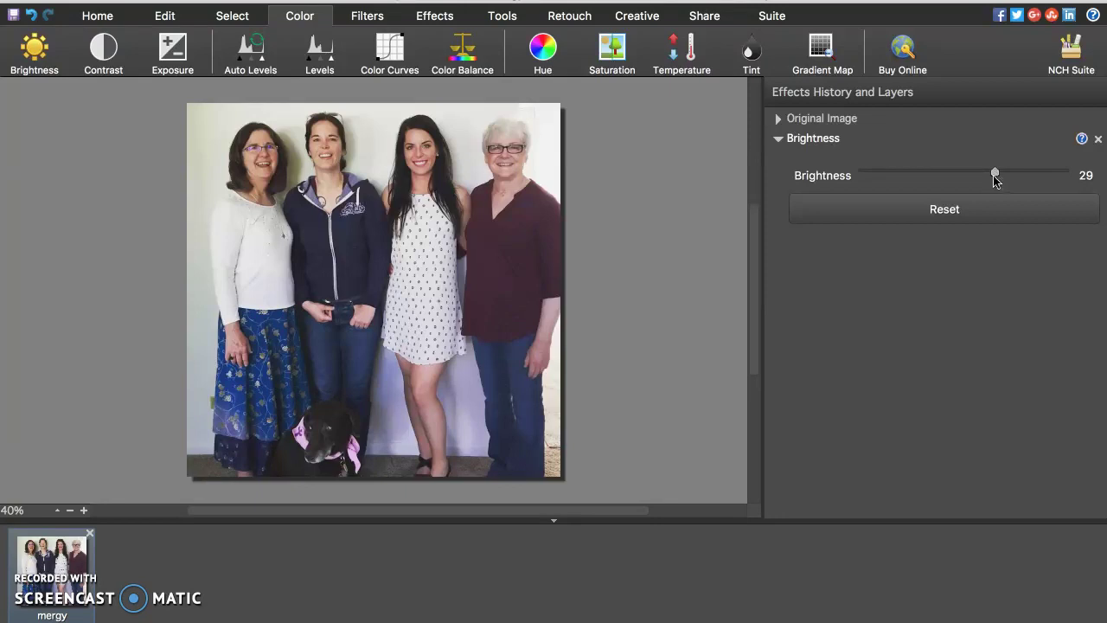
pyautogui.click(946, 239)
pyautogui.click(945, 211)
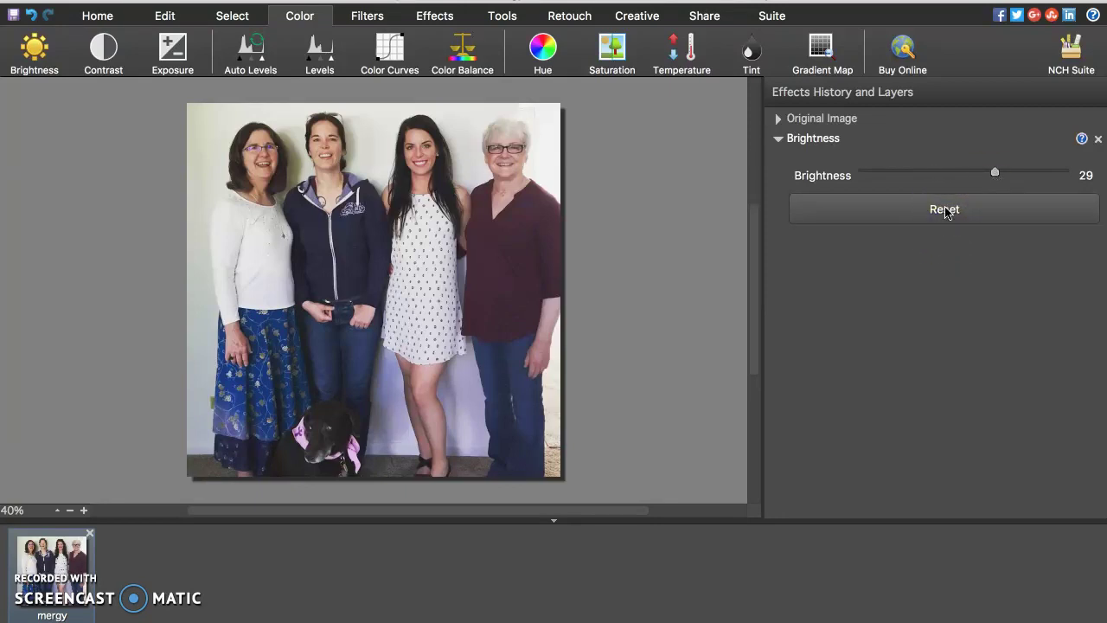
pyautogui.click(945, 211)
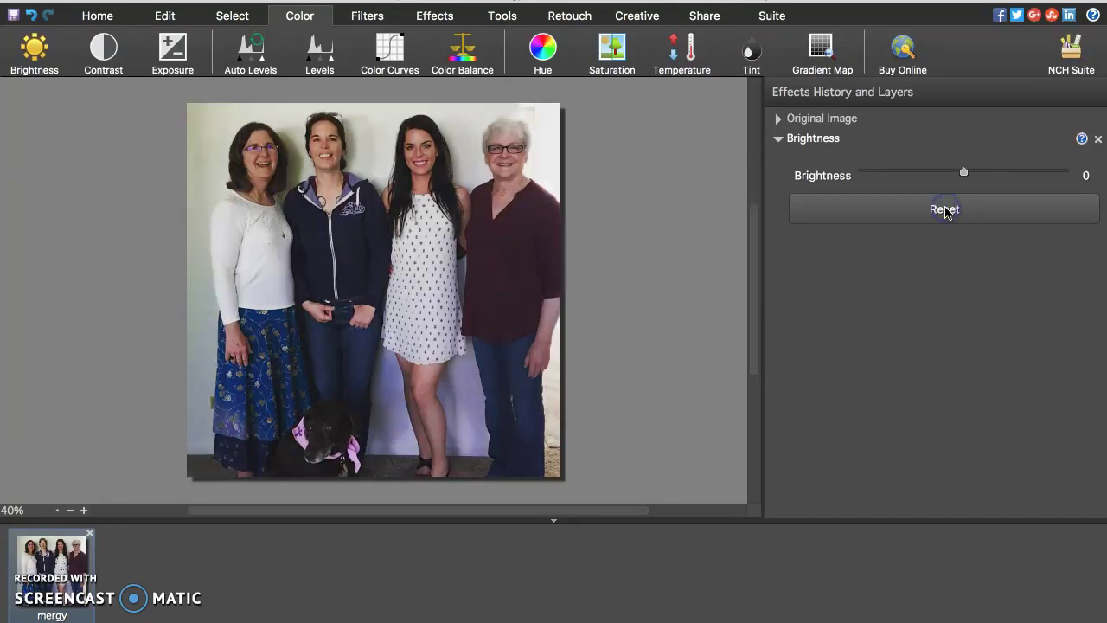
pyautogui.click(964, 175)
pyautogui.moveTo(965, 175); pyautogui.dragTo(1000, 177)
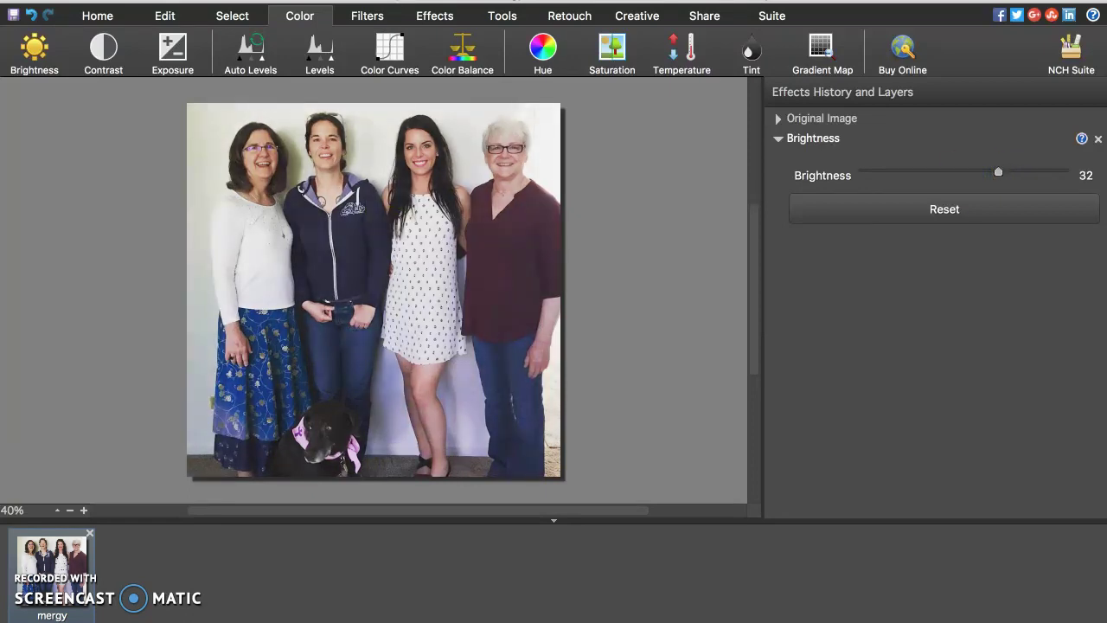
# Try a Contrast adjustment of 34 against the original image, then delete the contrast layer
pyautogui.click(107, 49)
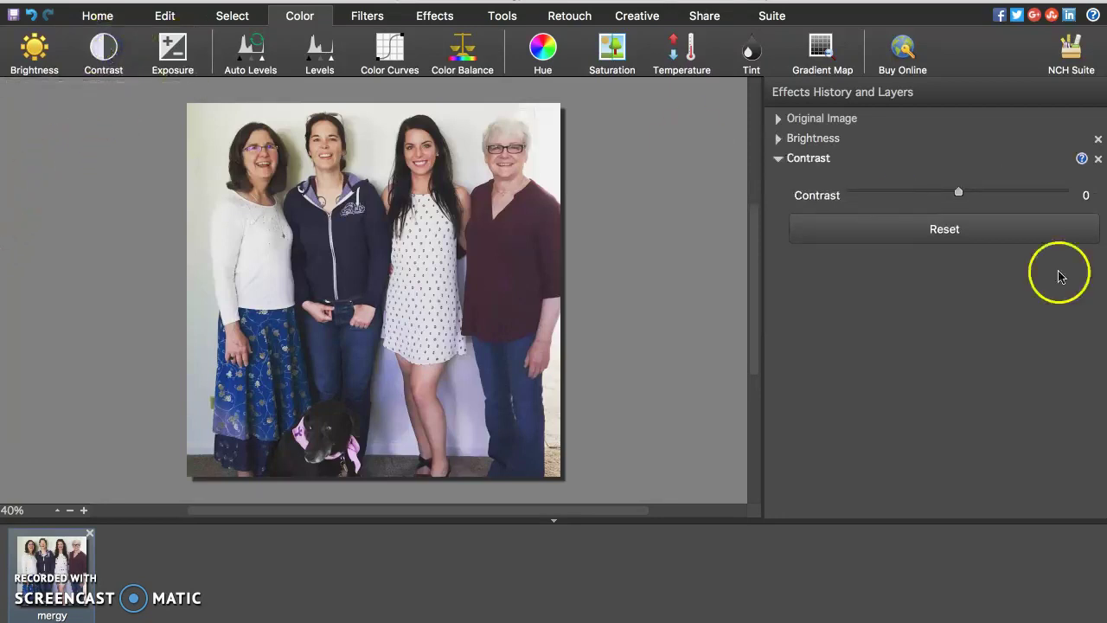
pyautogui.moveTo(958, 191); pyautogui.dragTo(983, 197)
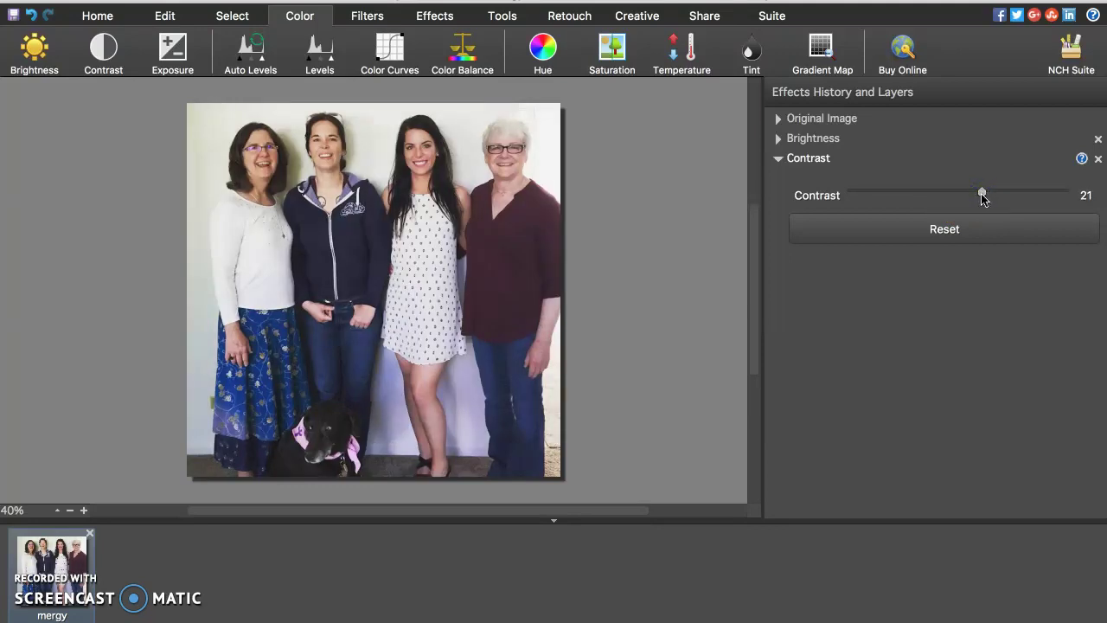
pyautogui.moveTo(982, 197); pyautogui.dragTo(996, 199)
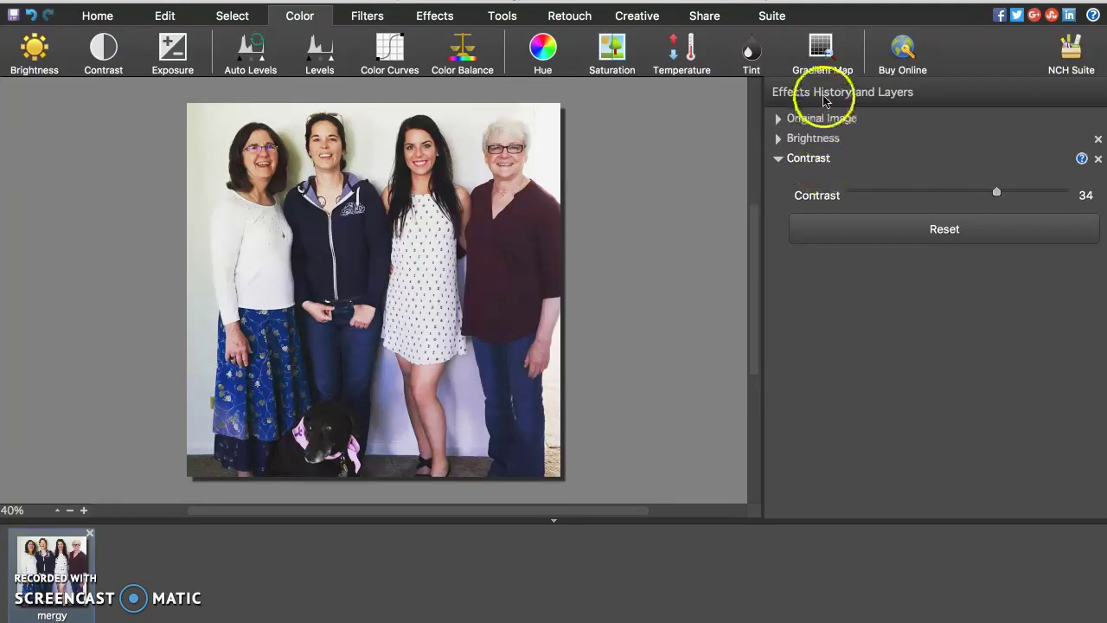
pyautogui.click(827, 121)
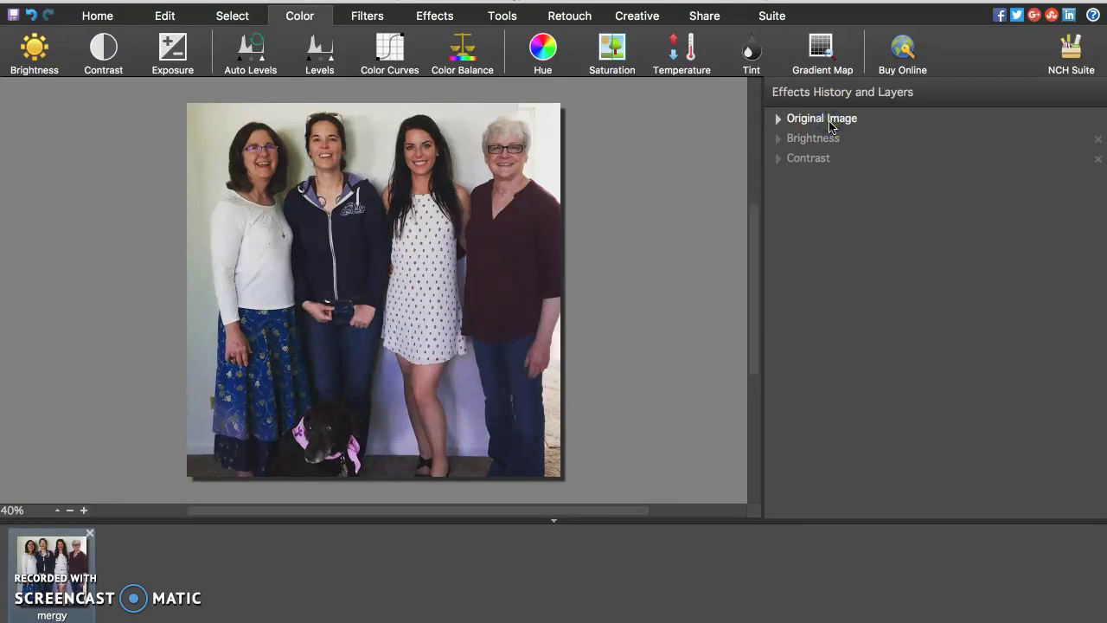
pyautogui.click(822, 160)
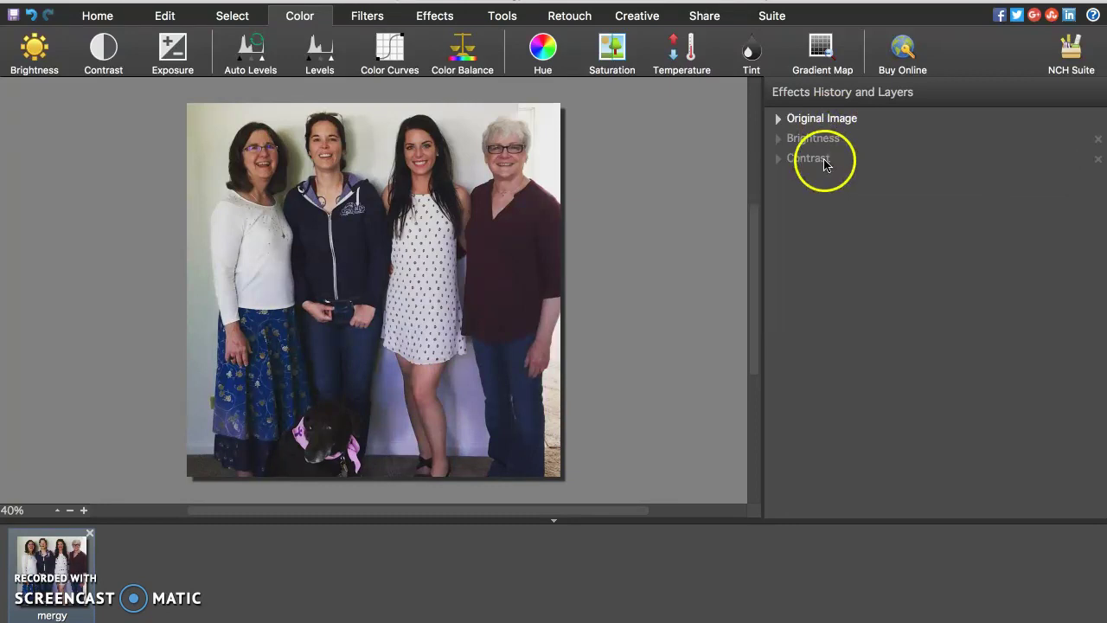
pyautogui.click(1099, 159)
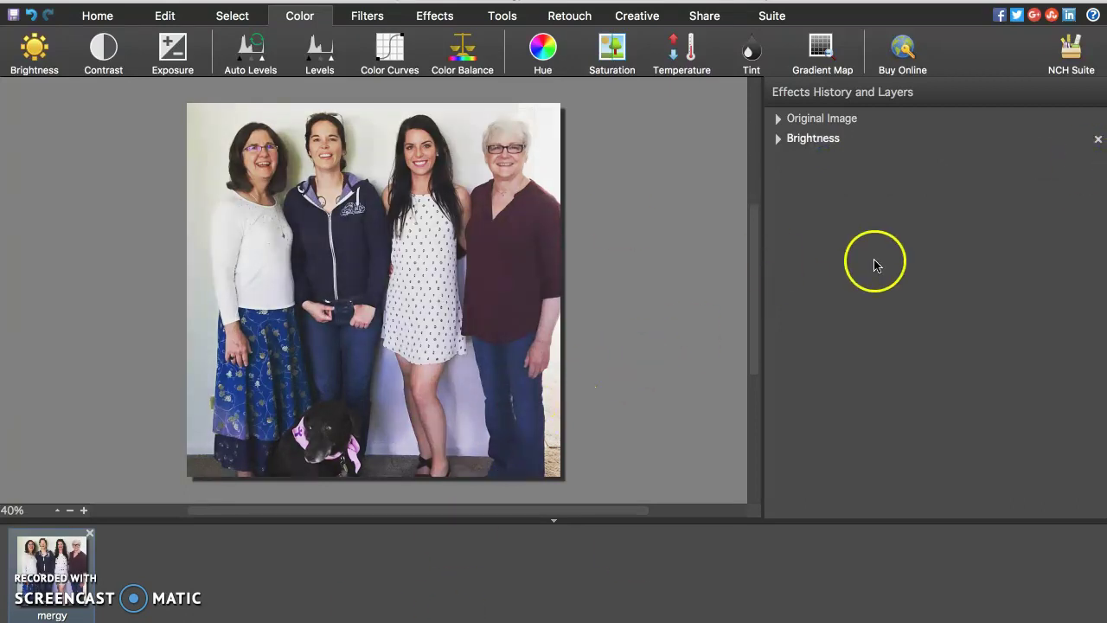
# Add a Hue adjustment, rotate its spectrum both ways, then reset it
pyautogui.click(544, 51)
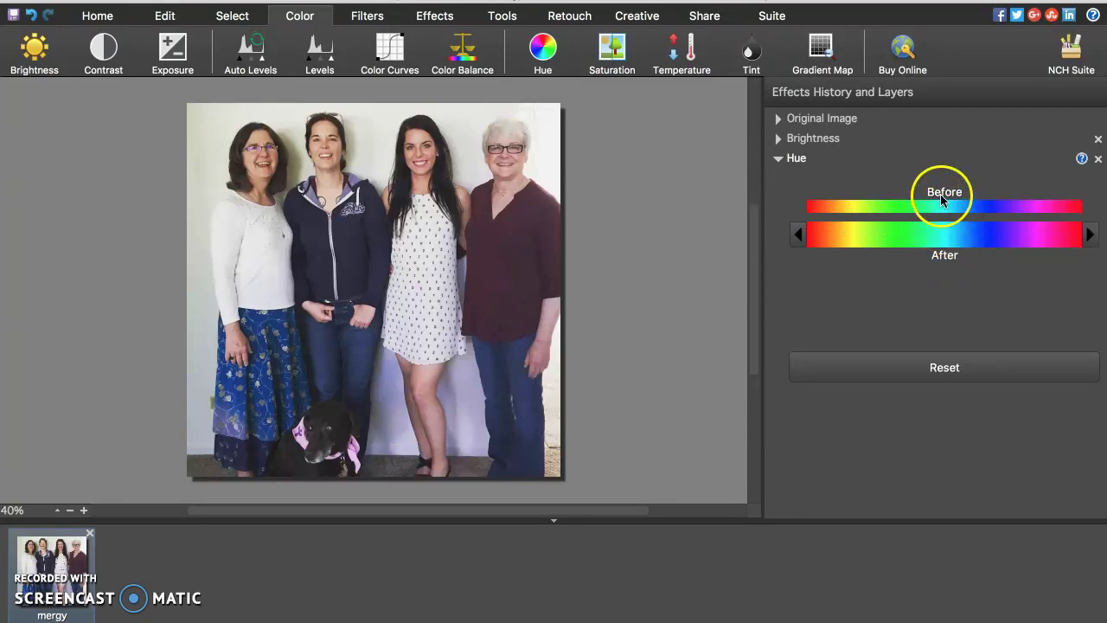
pyautogui.click(1088, 234)
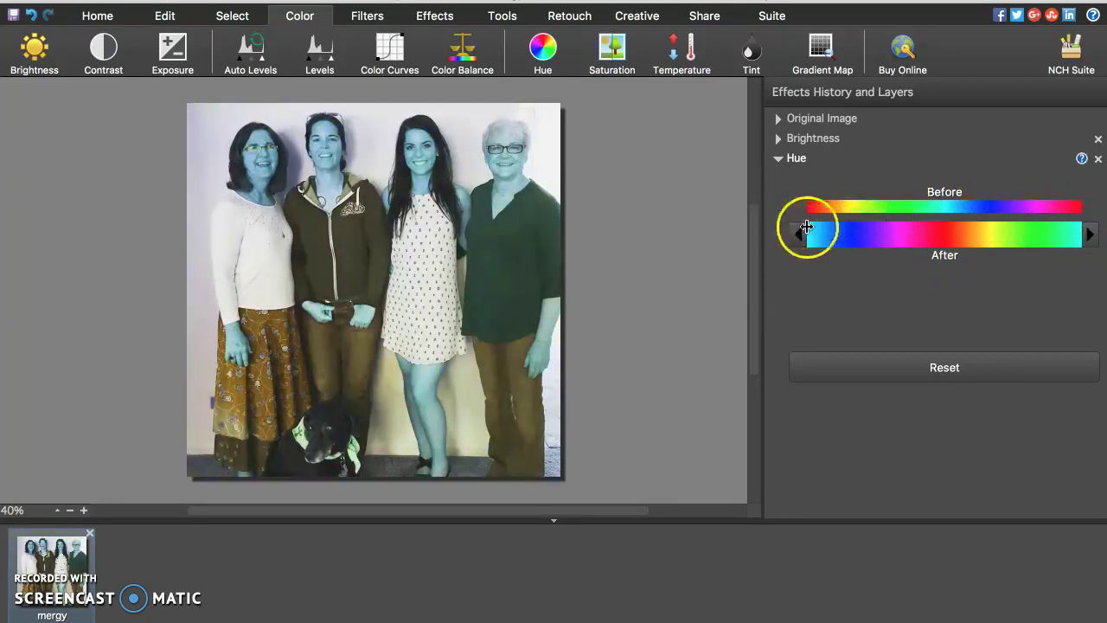
pyautogui.click(799, 233)
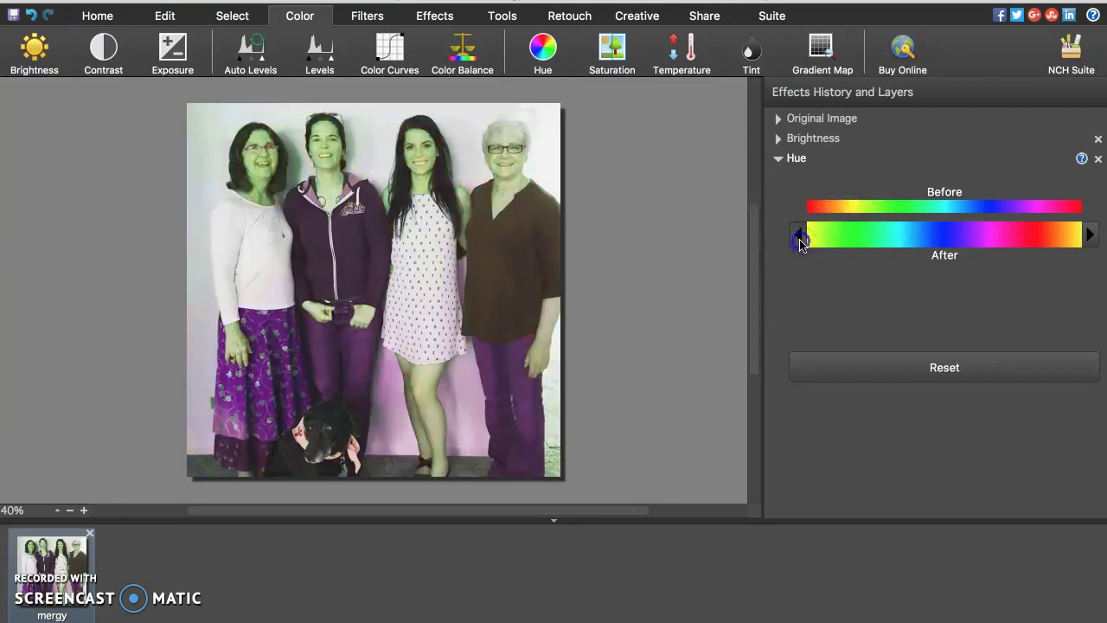
pyautogui.click(800, 235)
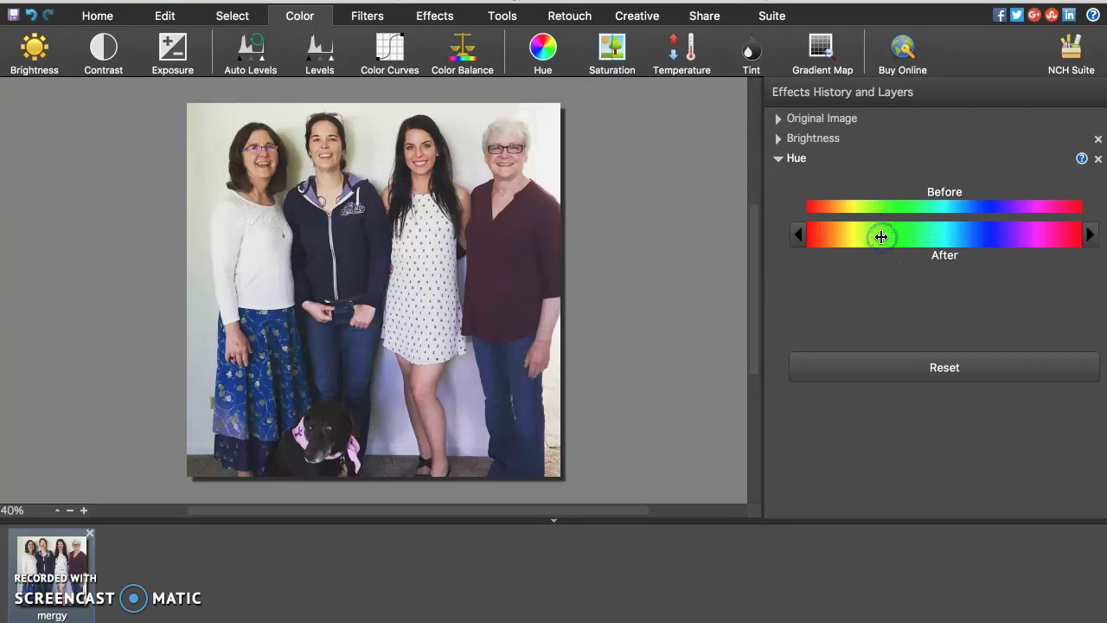
pyautogui.click(792, 236)
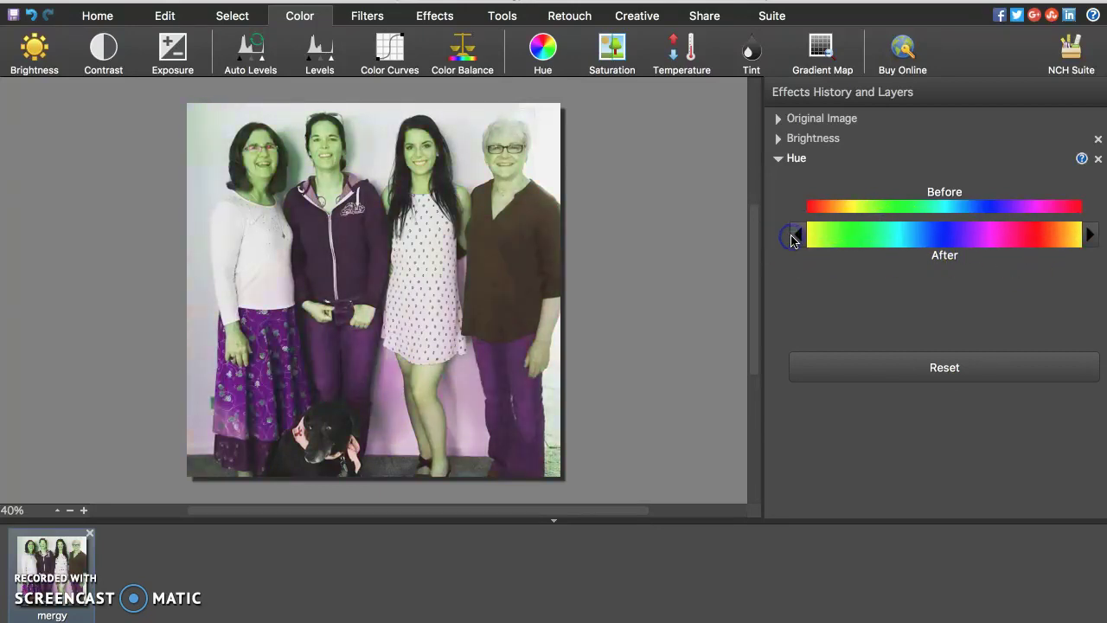
pyautogui.click(894, 367)
# Rotate the Hue spectrum forward until it matches the original natural colours
pyautogui.click(1089, 234)
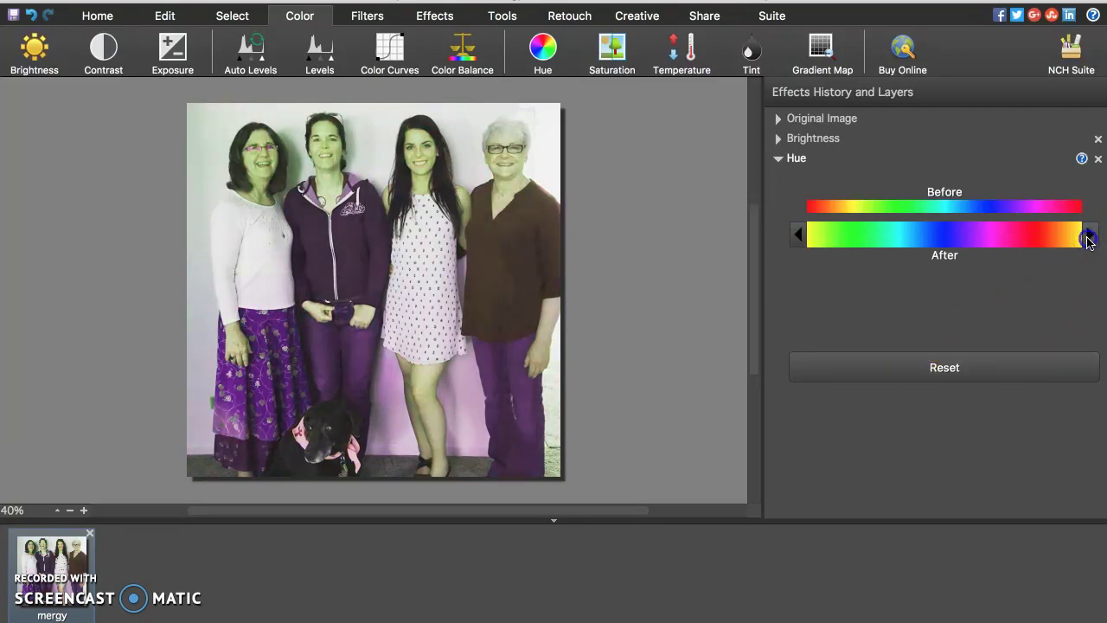
pyautogui.click(1089, 235)
pyautogui.click(1089, 235)
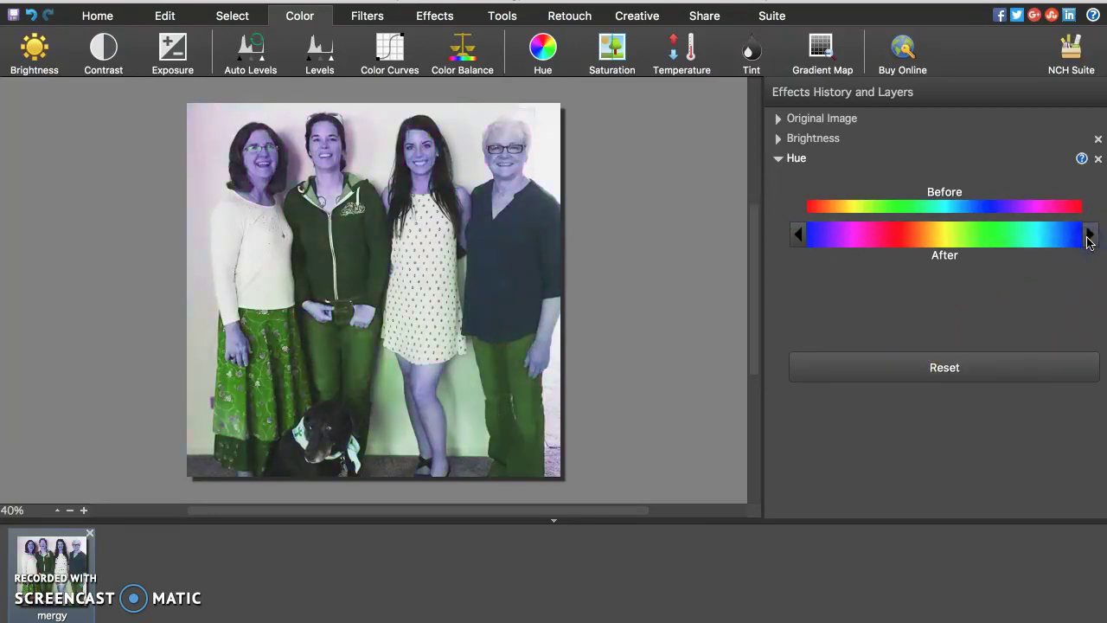
pyautogui.click(1088, 235)
pyautogui.click(1090, 235)
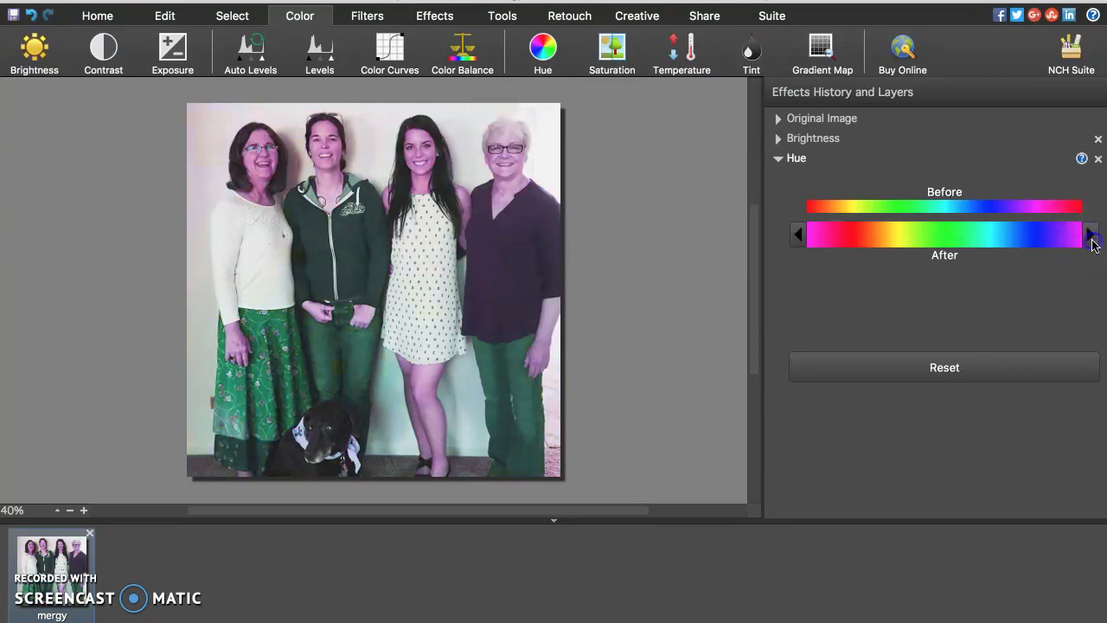
pyautogui.click(1090, 235)
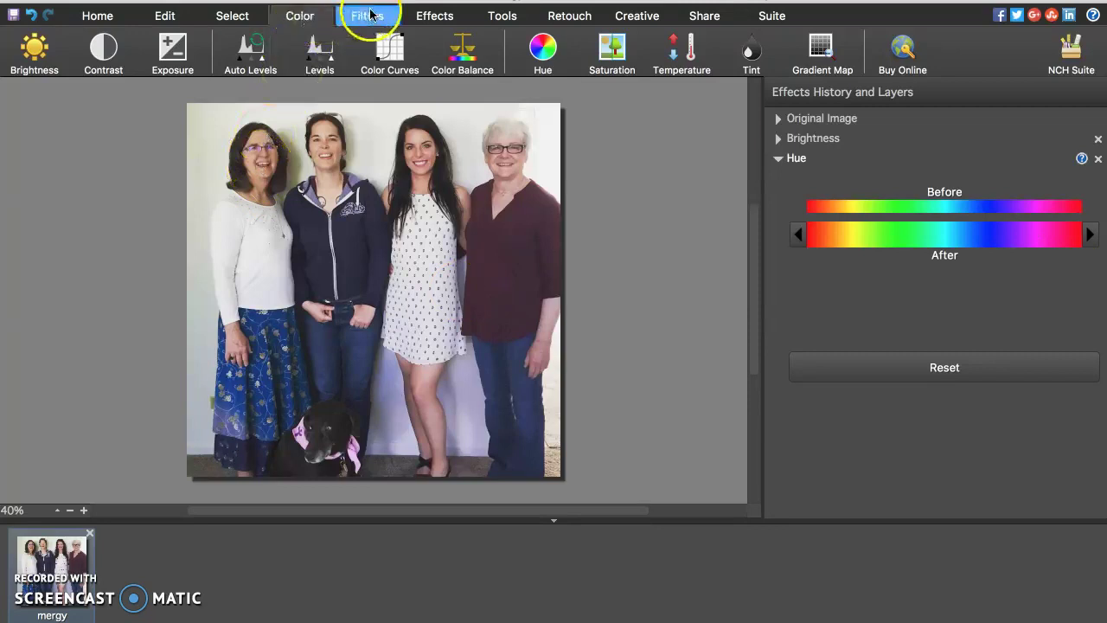
# Try the Orchid, Aqua, Electric, Redwood and Sunglow filters on the photo
pyautogui.click(370, 16)
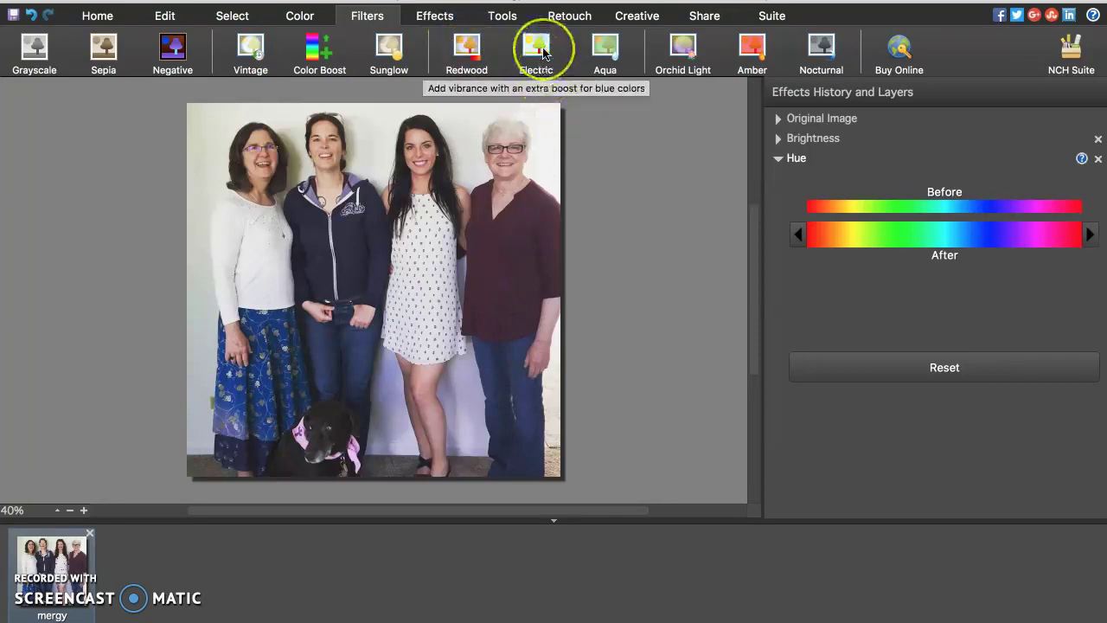
pyautogui.click(681, 53)
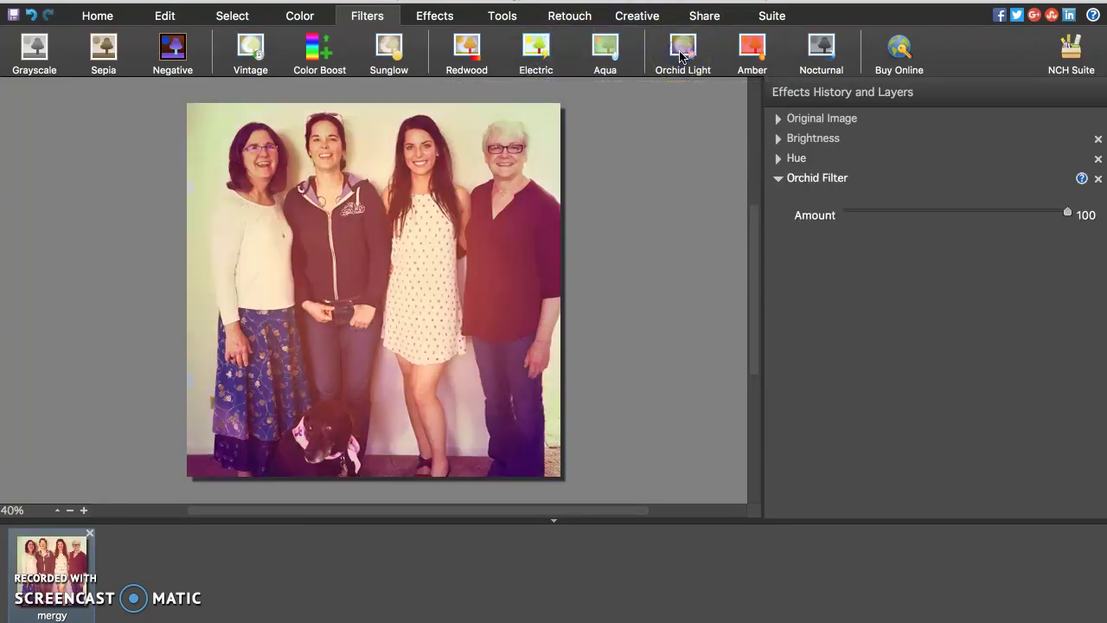
pyautogui.click(606, 48)
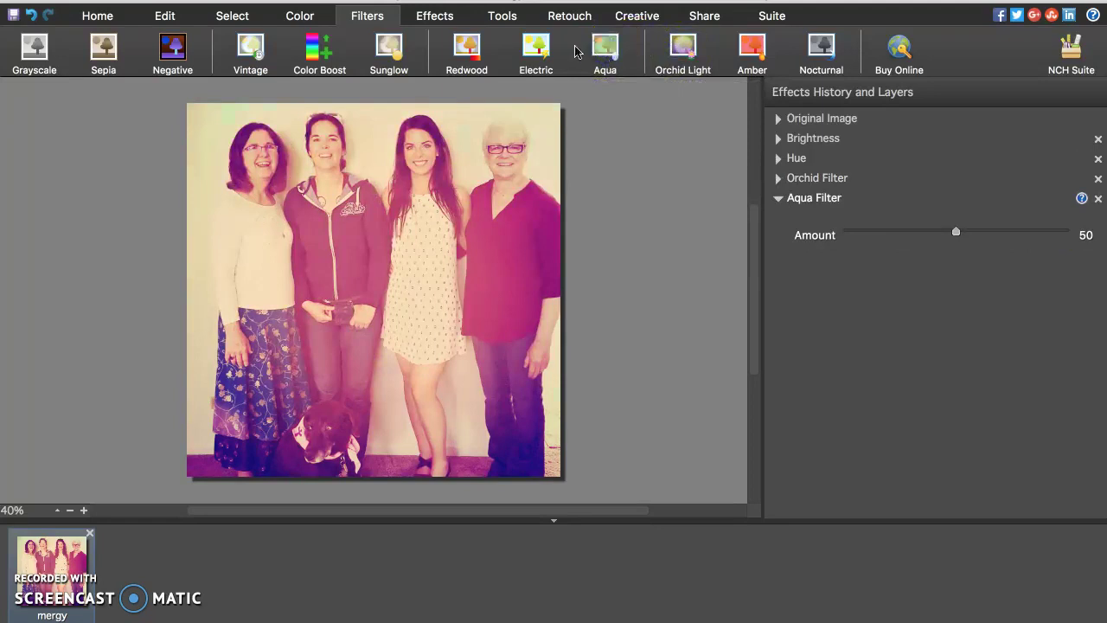
pyautogui.click(536, 48)
pyautogui.click(468, 47)
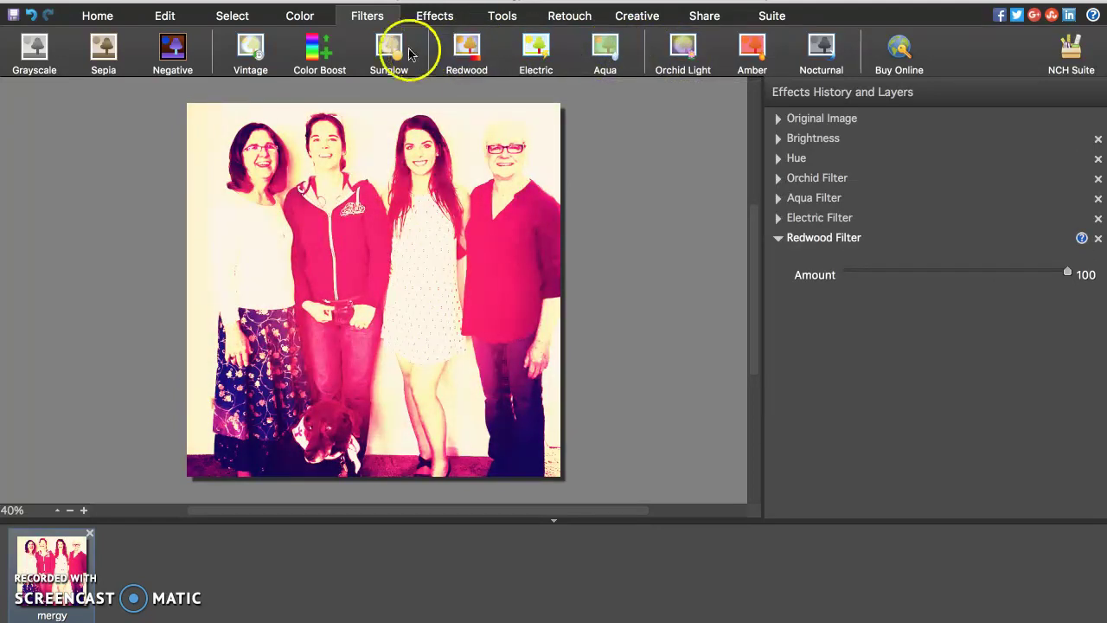
pyautogui.click(387, 48)
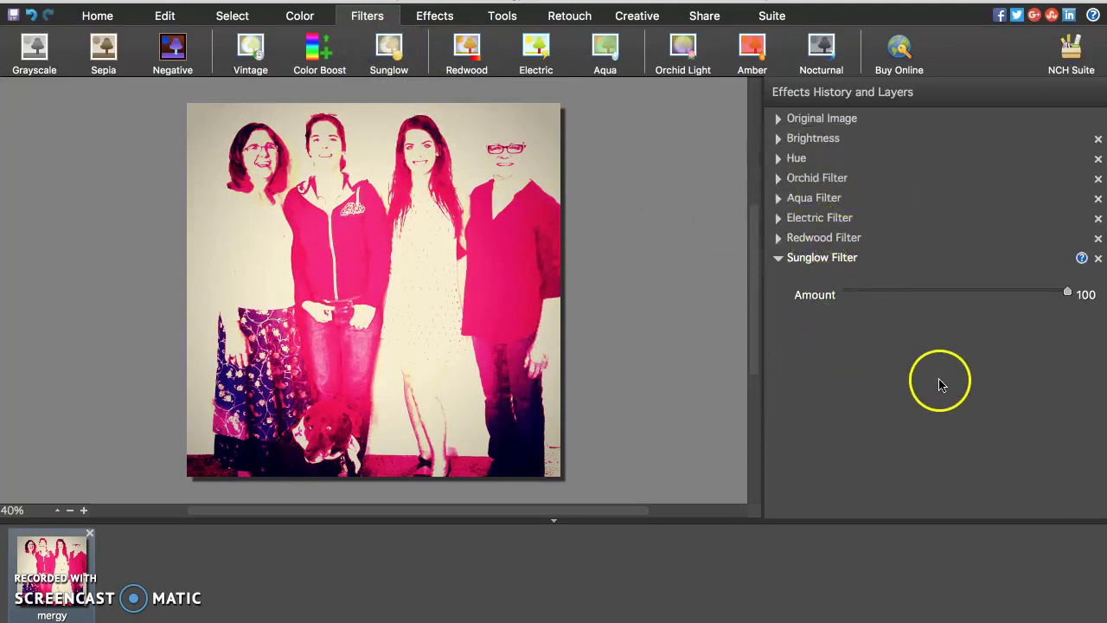
# Delete the Sunglow, Redwood, Electric, Aqua and Orchid filter layers
pyautogui.click(1098, 258)
pyautogui.click(1098, 238)
pyautogui.click(1098, 218)
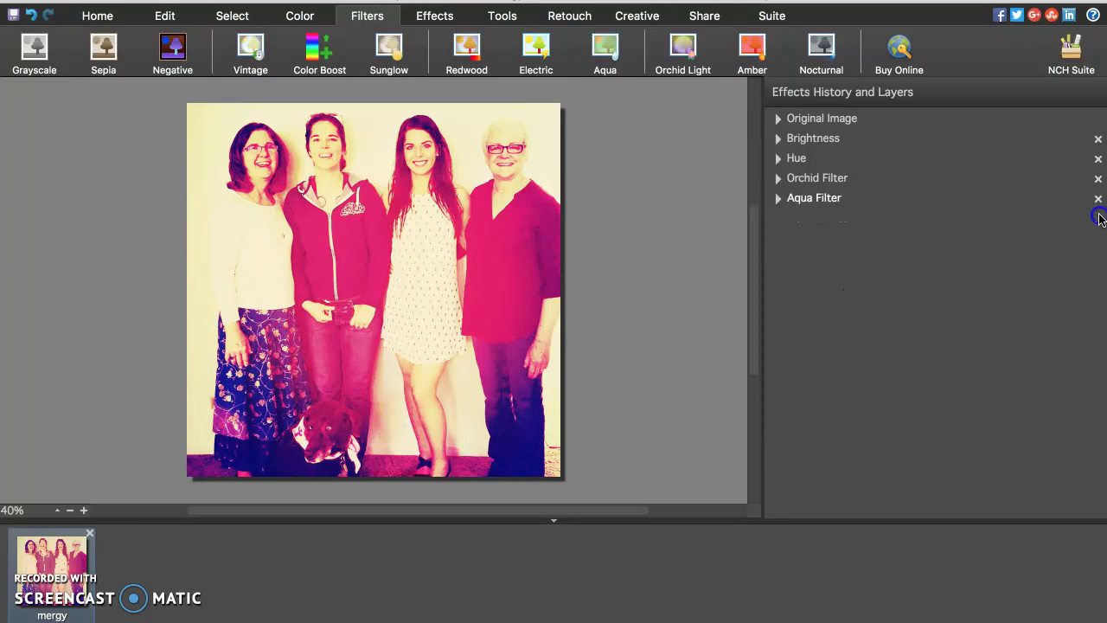
pyautogui.click(1098, 198)
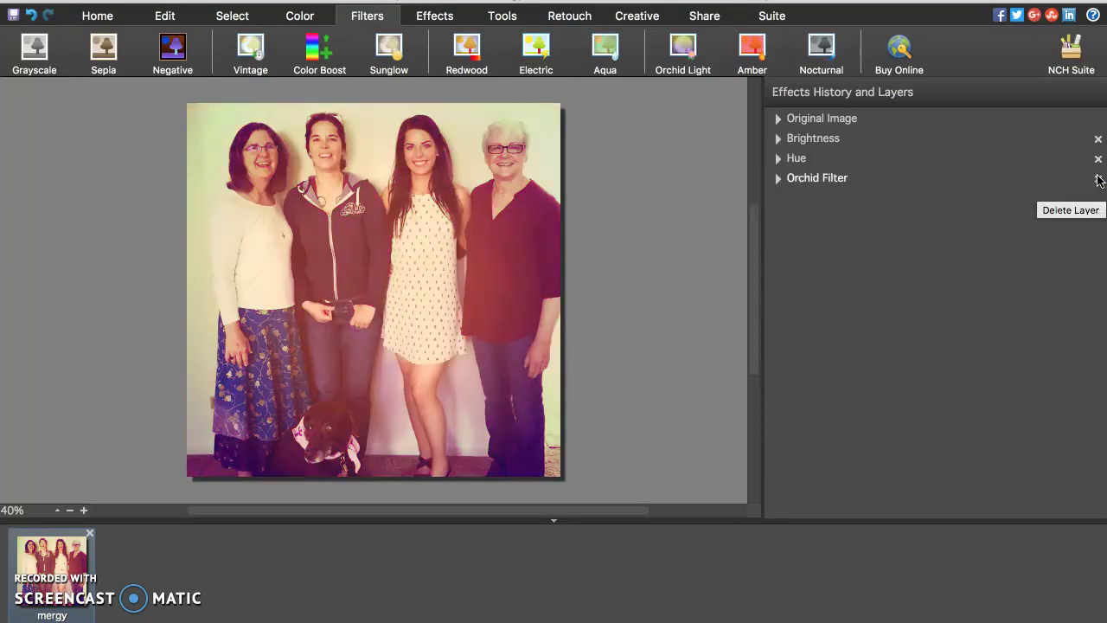
pyautogui.click(1098, 179)
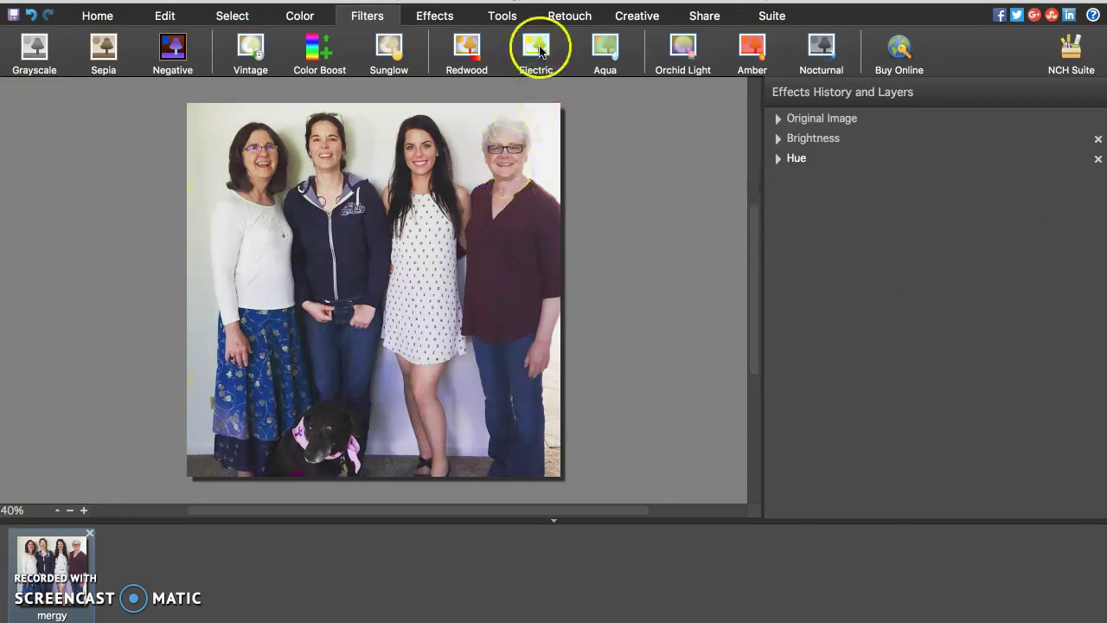
# Apply Grayscale and then Sepia at Amount 100, and delete the Grayscale layer
pyautogui.click(34, 53)
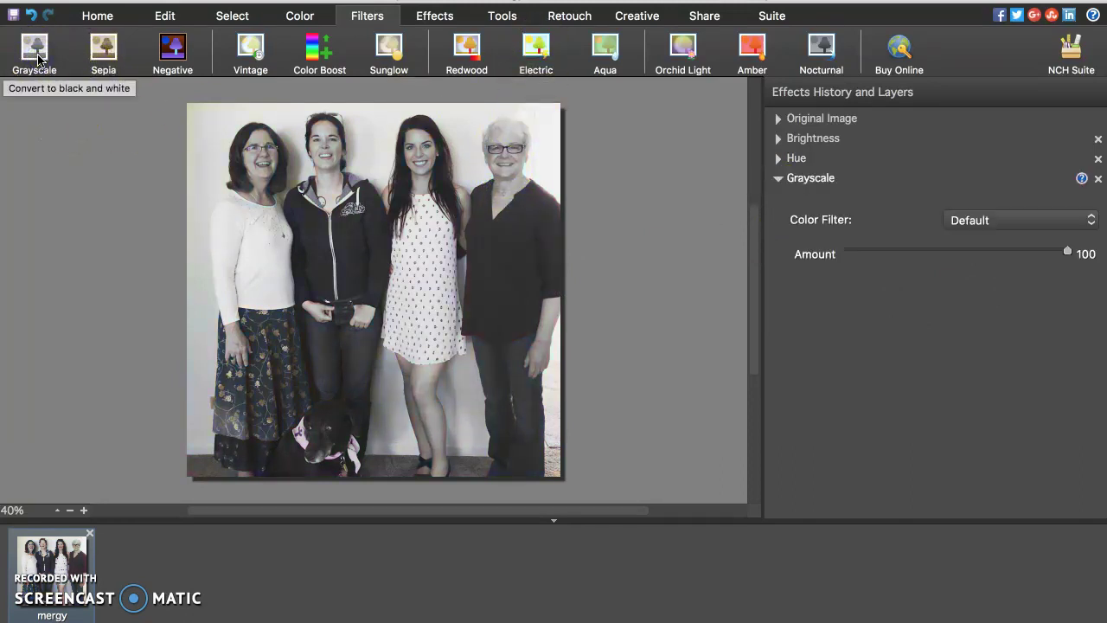
pyautogui.click(101, 53)
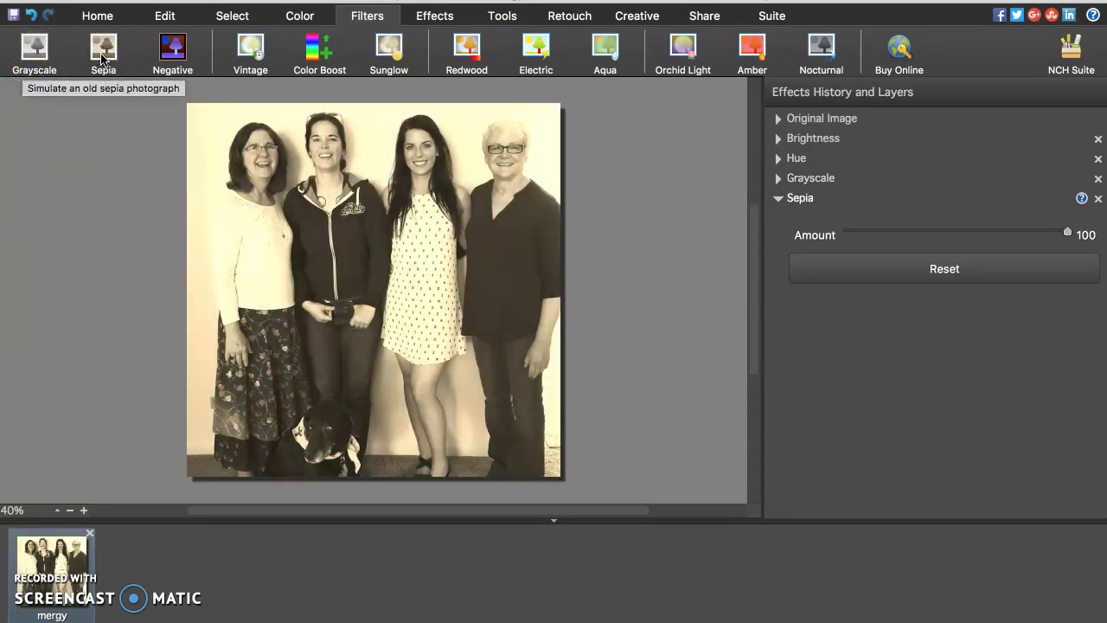
pyautogui.click(1099, 178)
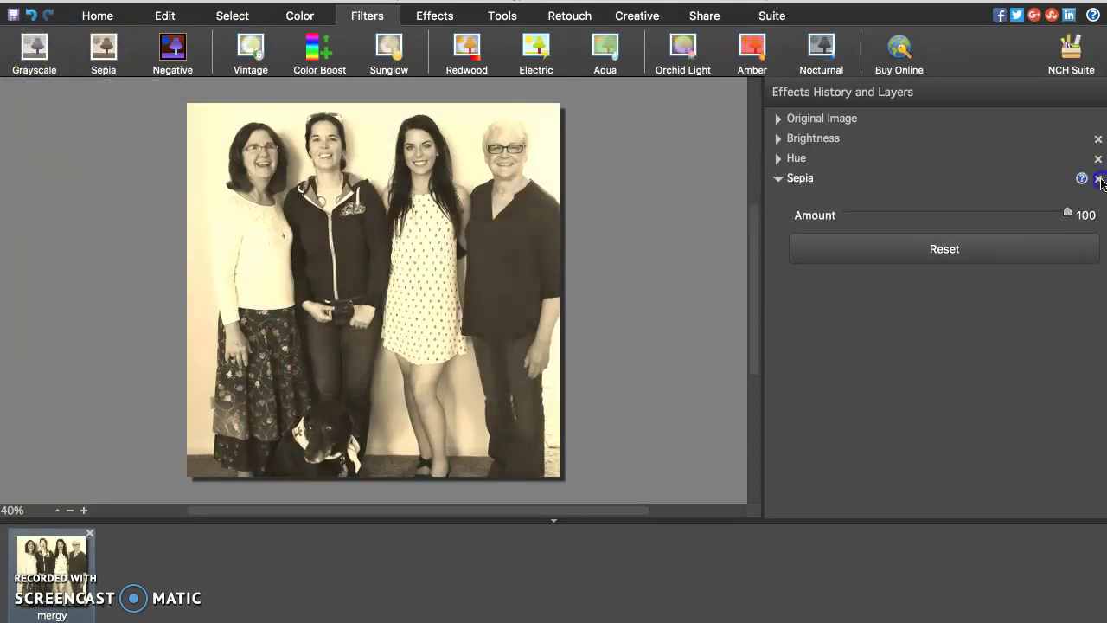
# Add a Sharpen effect layer and set its Amount to 68
pyautogui.click(443, 26)
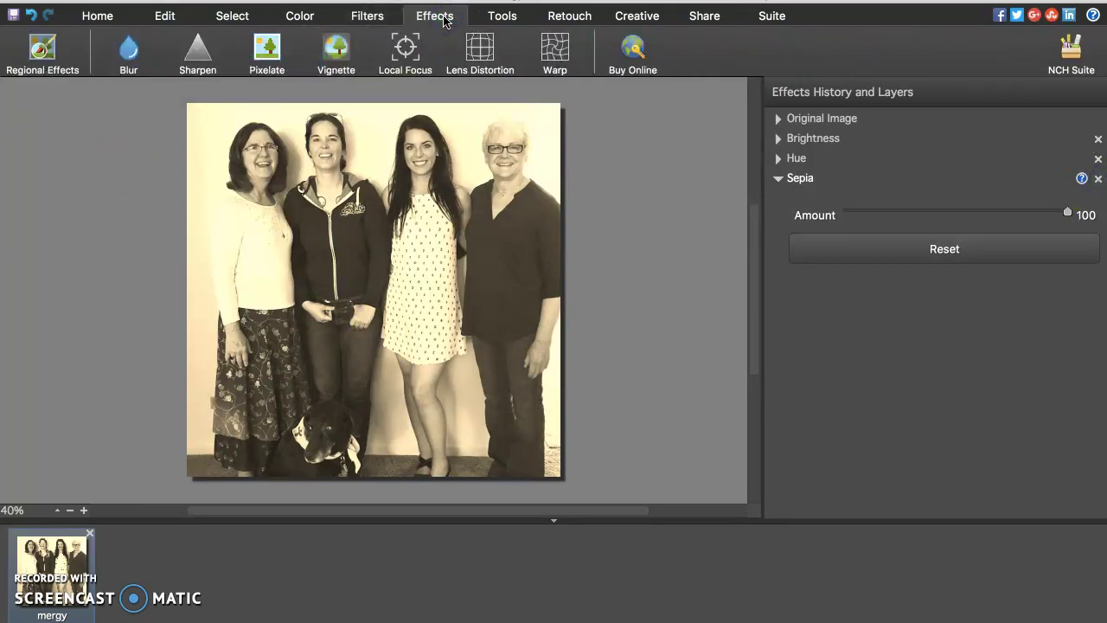
pyautogui.click(192, 50)
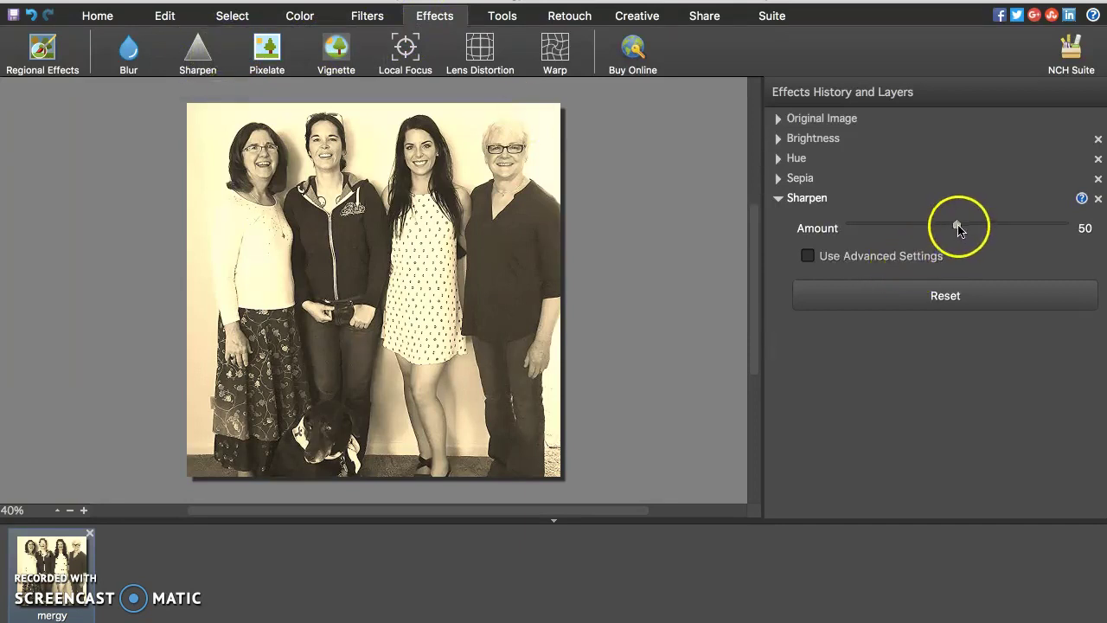
pyautogui.click(957, 228)
pyautogui.moveTo(956, 229); pyautogui.dragTo(1008, 229)
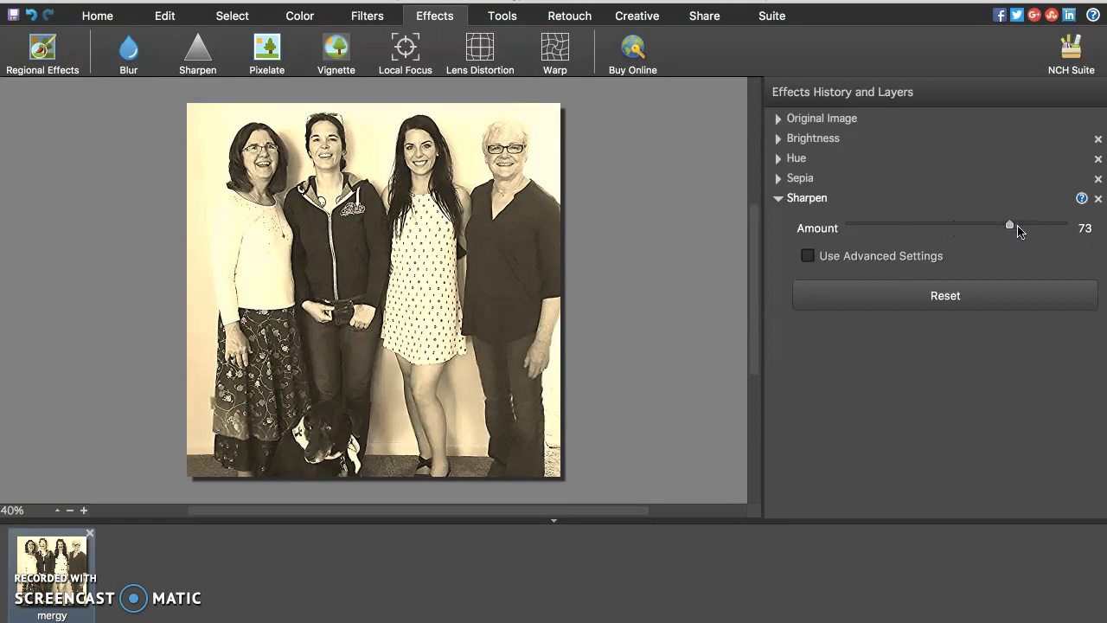
pyautogui.moveTo(1009, 227)
pyautogui.mouseDown()
pyautogui.moveTo(1029, 229)
pyautogui.moveTo(998, 230)
pyautogui.mouseUp()
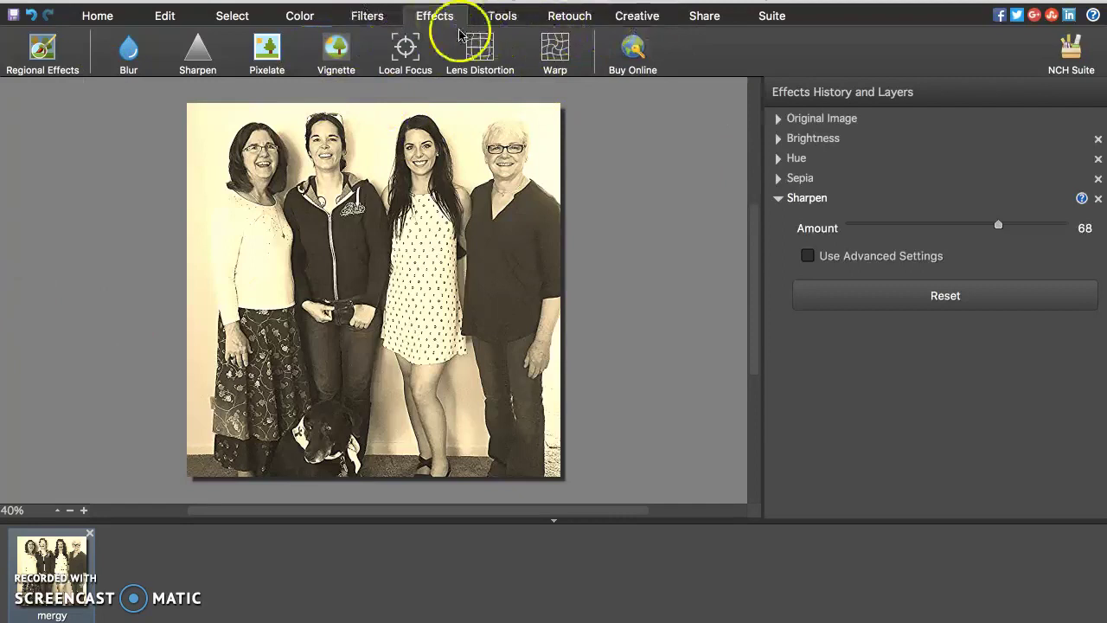
pyautogui.click(515, 26)
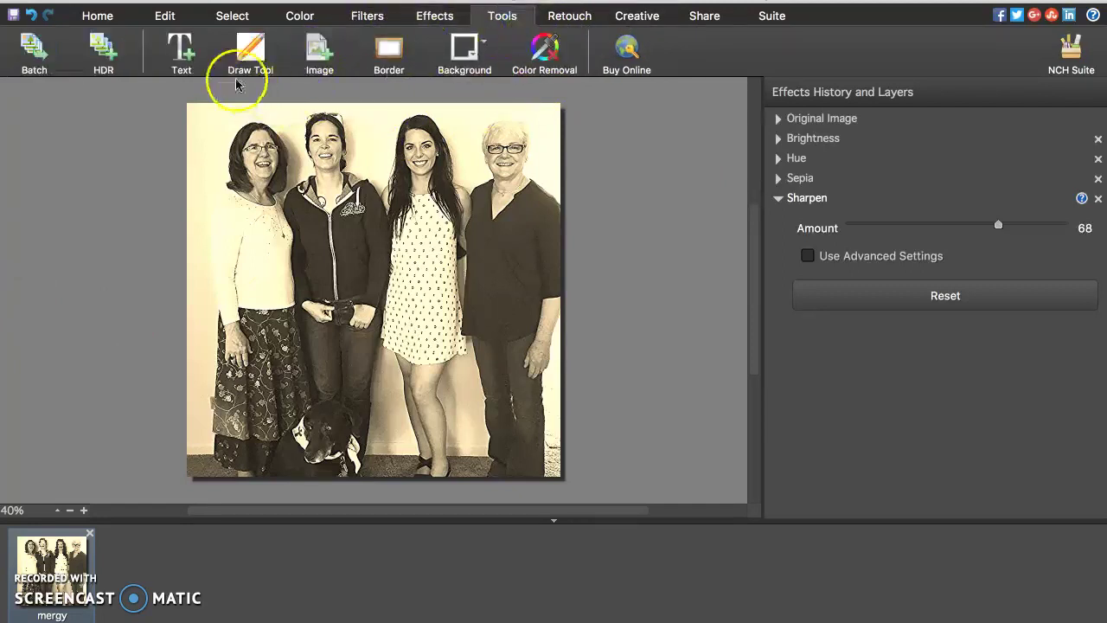
pyautogui.click(181, 52)
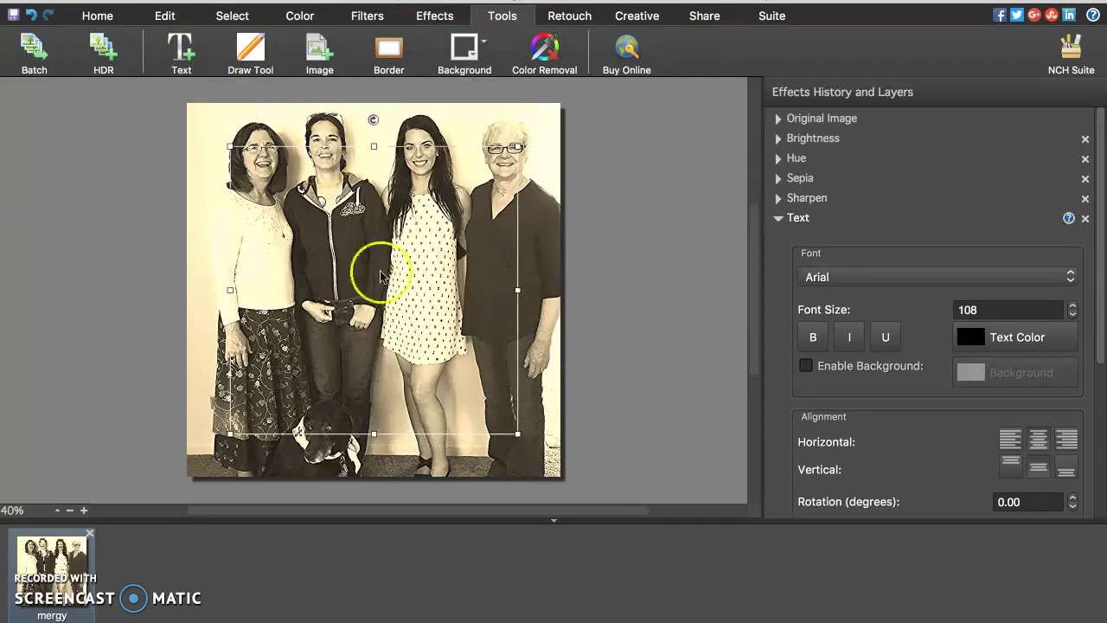
pyautogui.moveTo(374, 433); pyautogui.dragTo(392, 170)
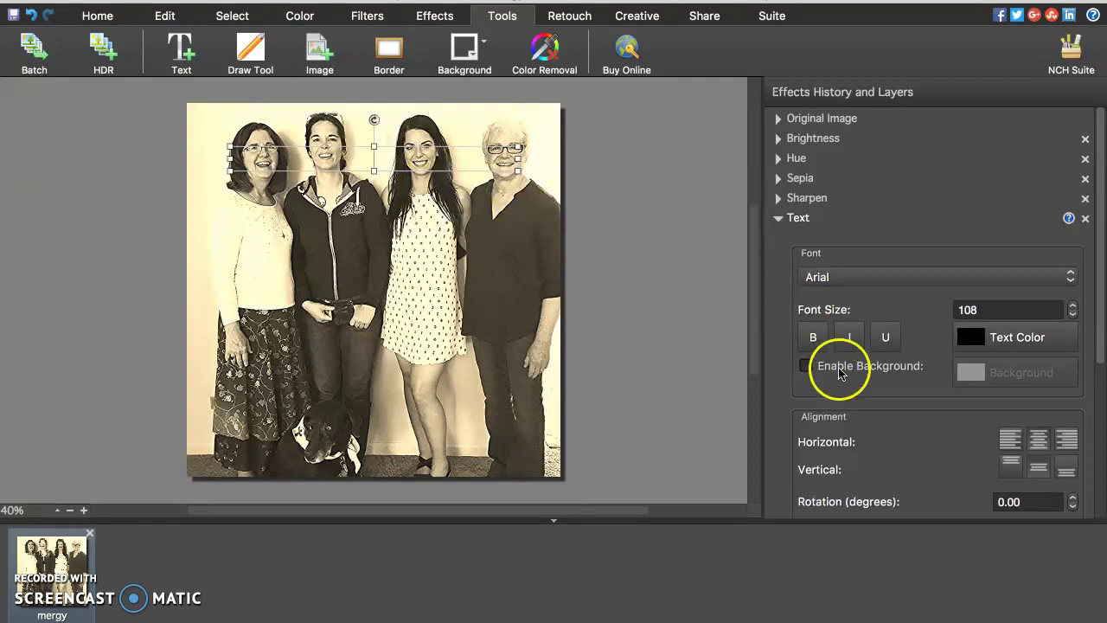
pyautogui.click(1085, 219)
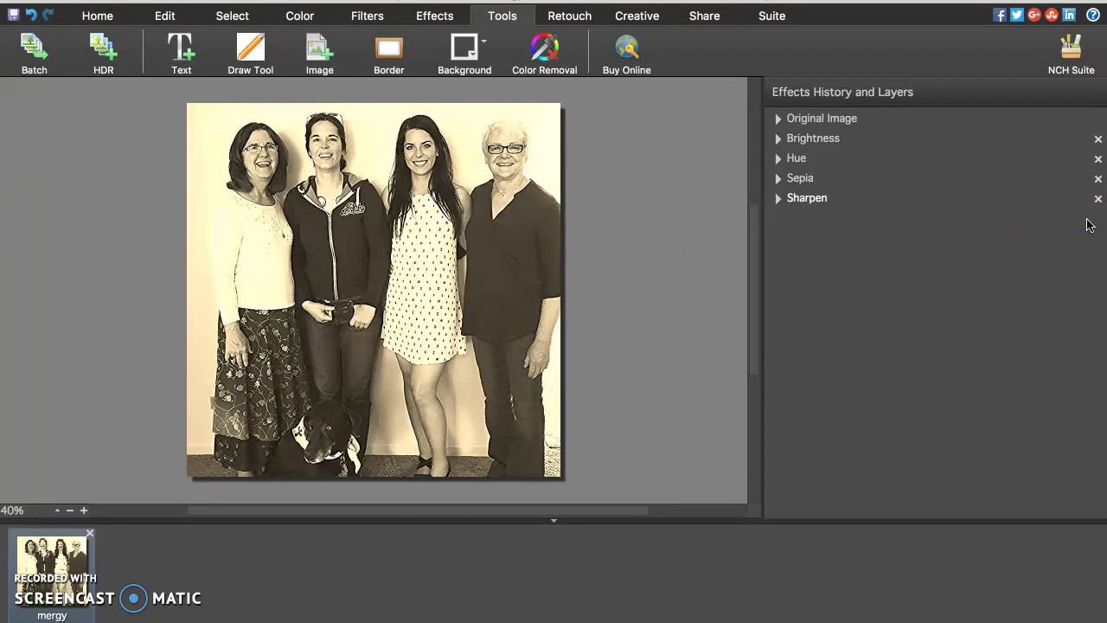
# Try the Cartoon and Brick creative effects, deleting each layer afterwards
pyautogui.click(576, 17)
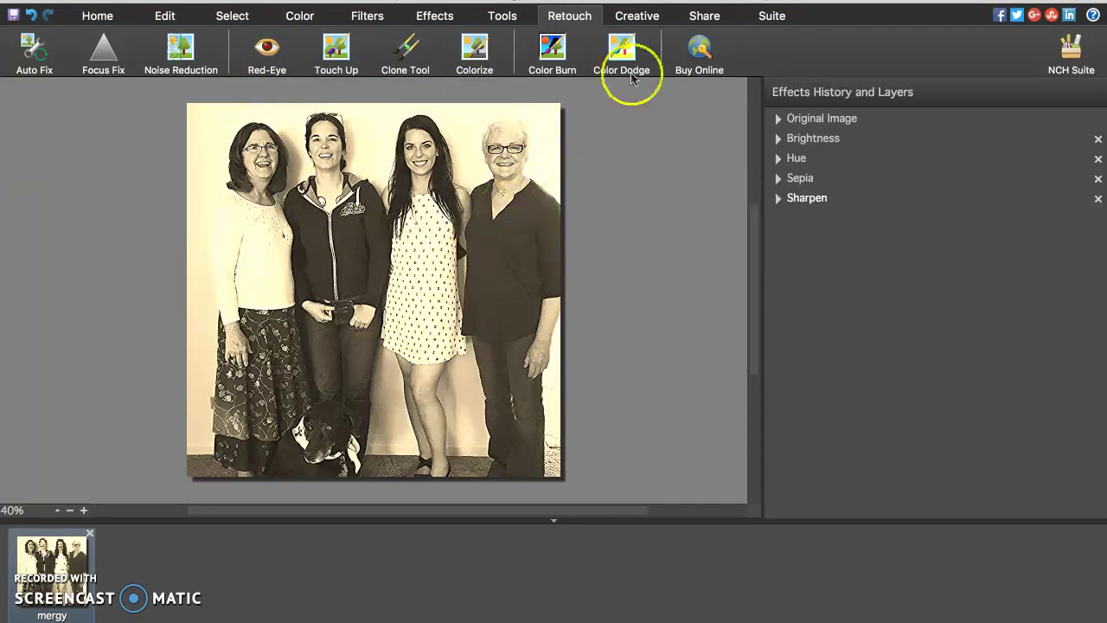
pyautogui.click(652, 21)
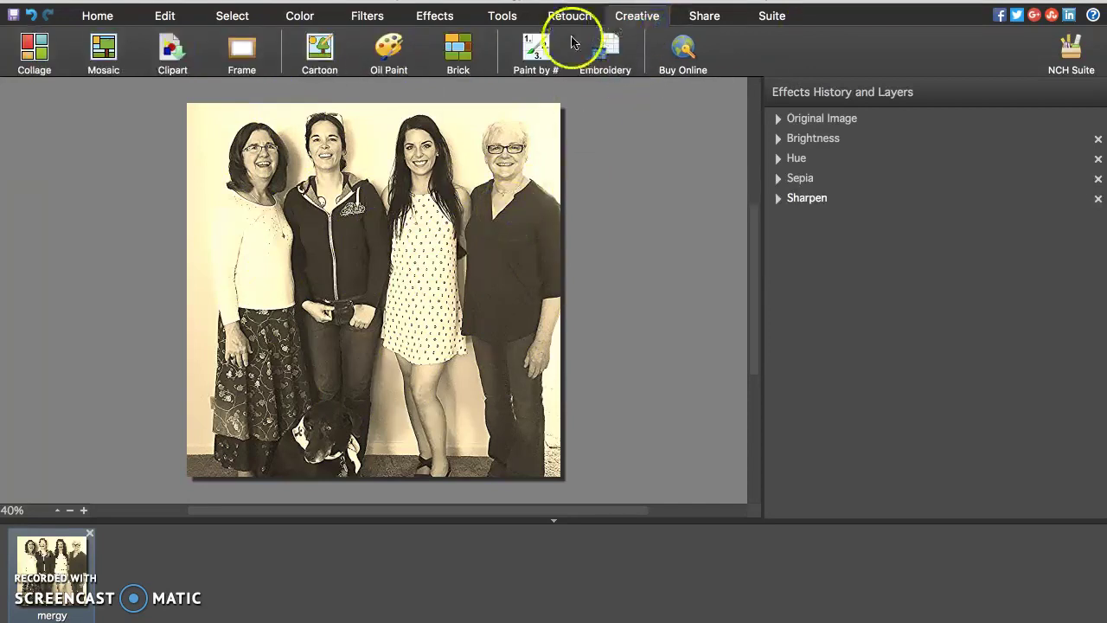
pyautogui.click(316, 57)
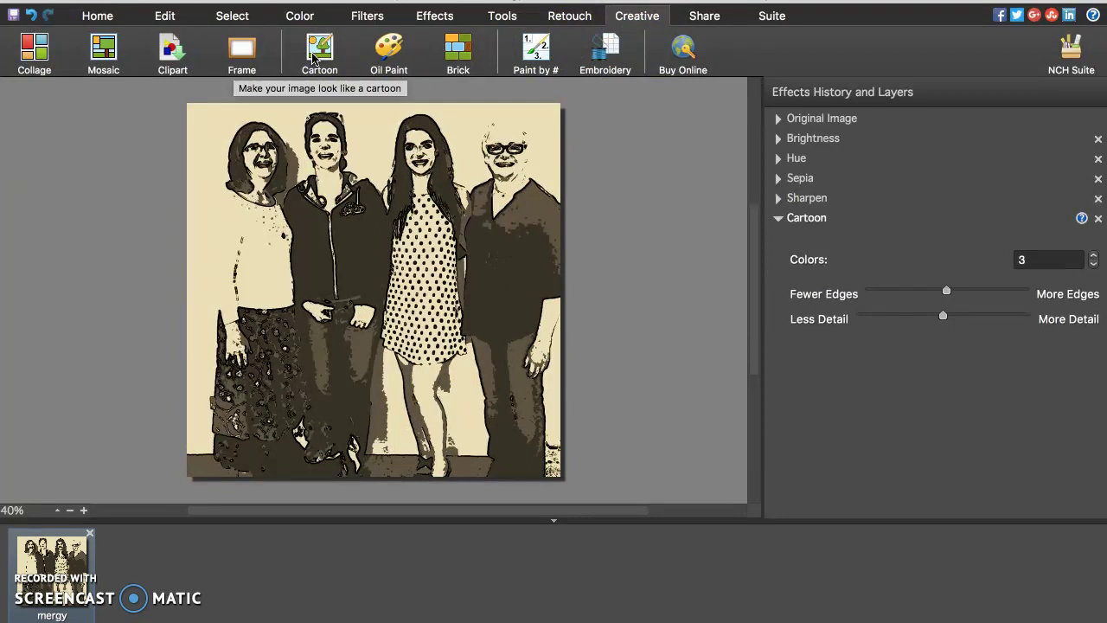
pyautogui.click(1099, 218)
pyautogui.click(454, 52)
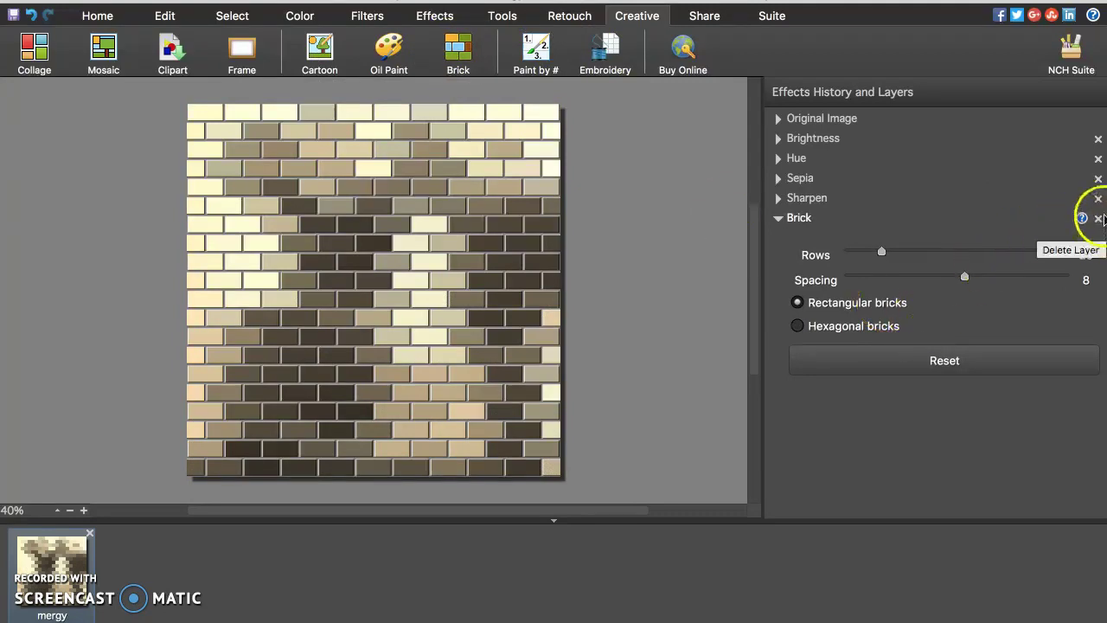
pyautogui.click(1098, 218)
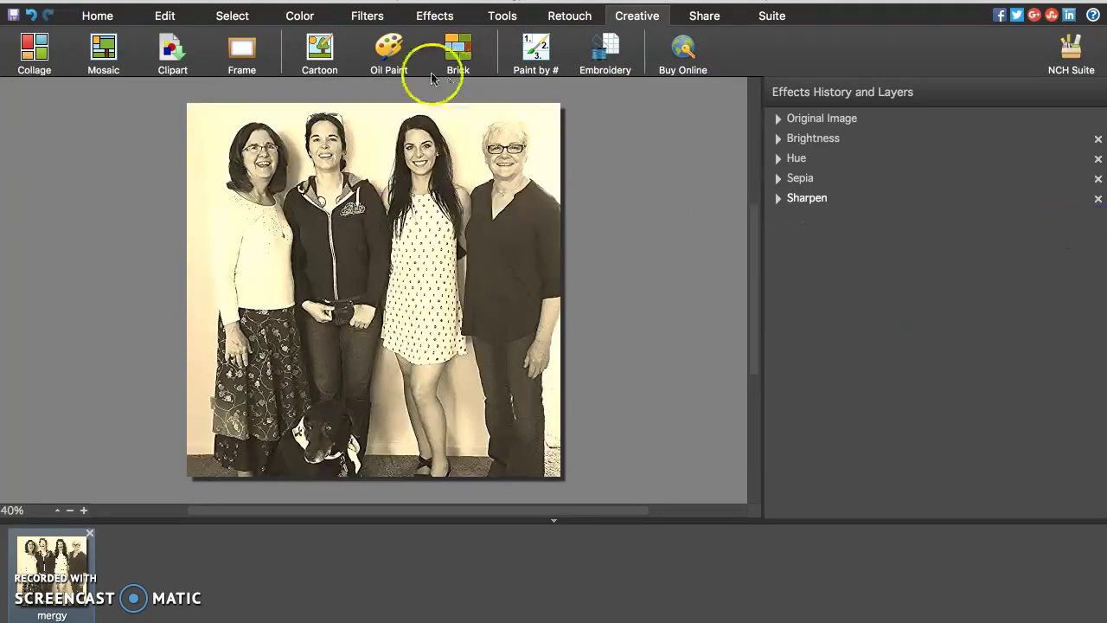
pyautogui.click(383, 60)
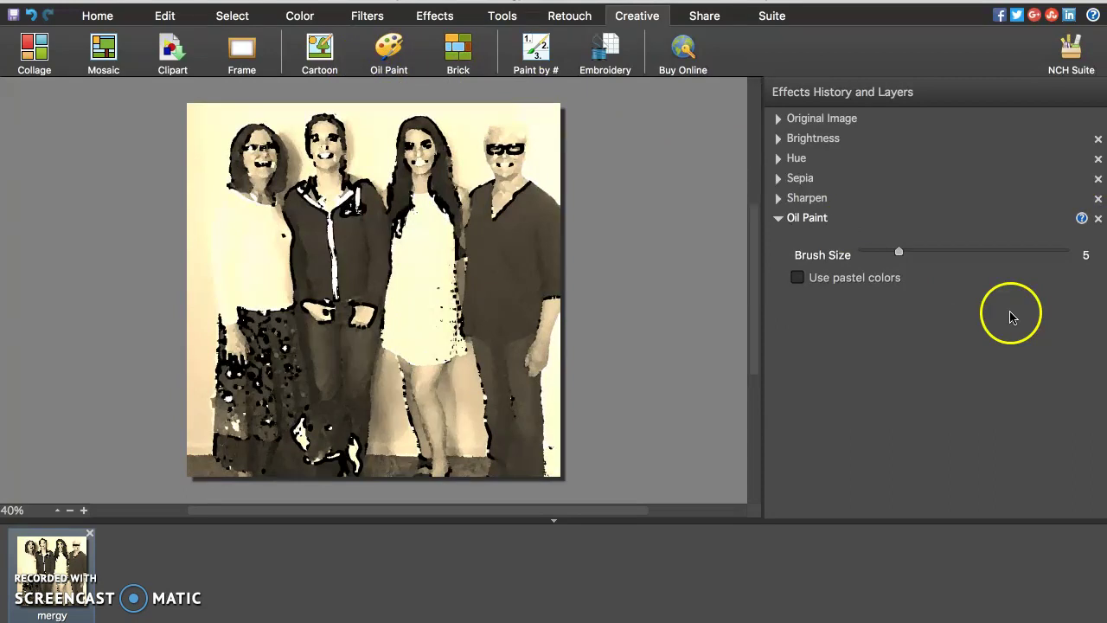
pyautogui.click(1098, 218)
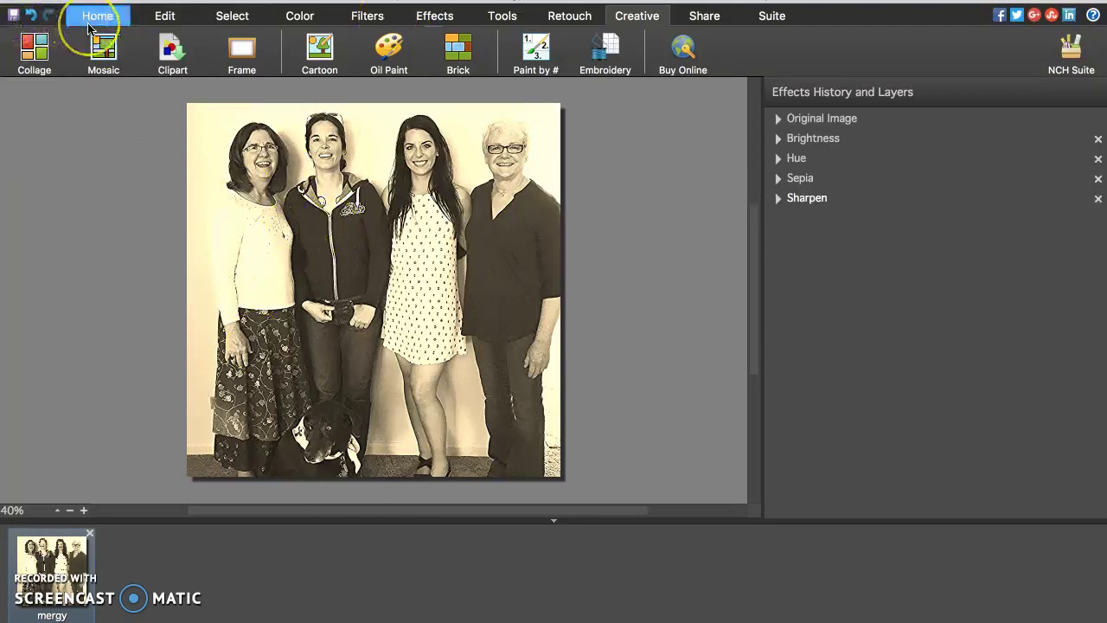
# Save mergy as a JPEG with the quality left near High
pyautogui.click(14, 18)
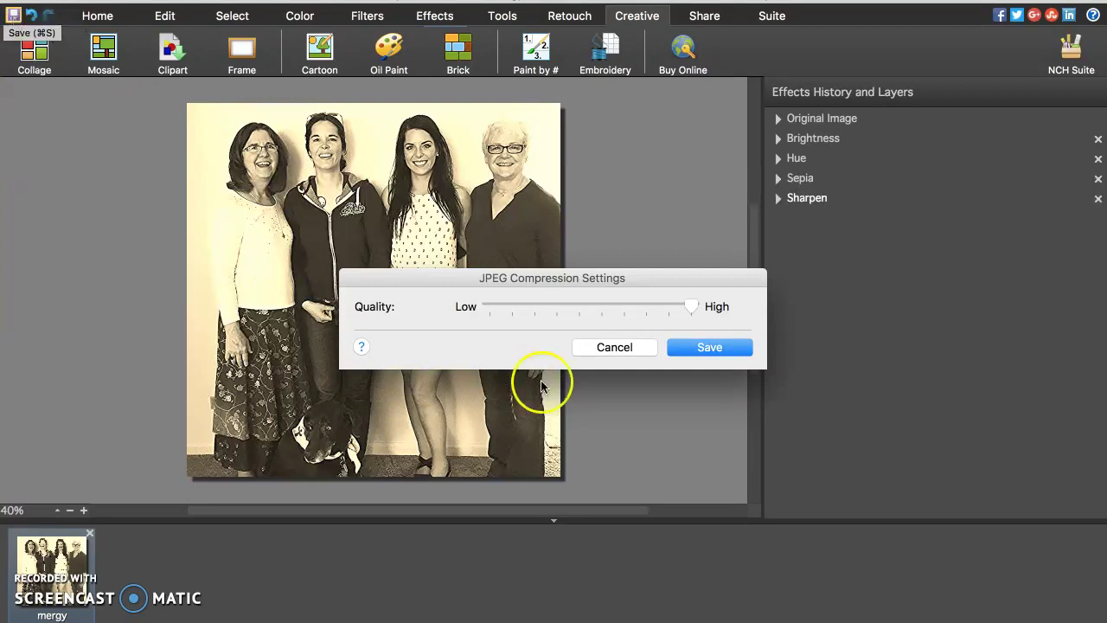
pyautogui.click(704, 349)
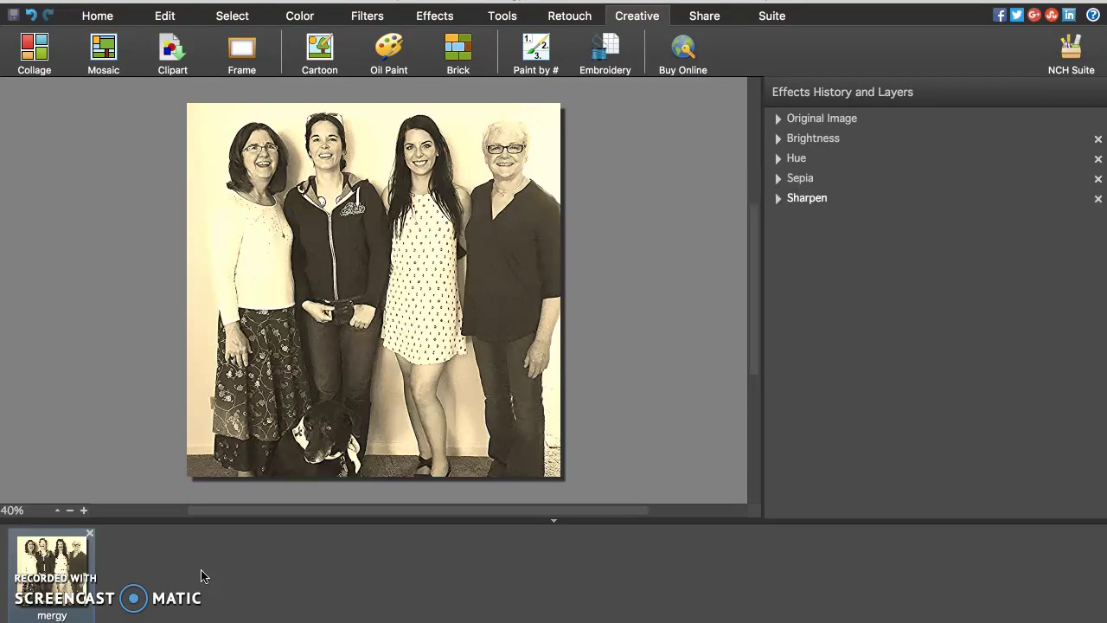
pyautogui.click(148, 547)
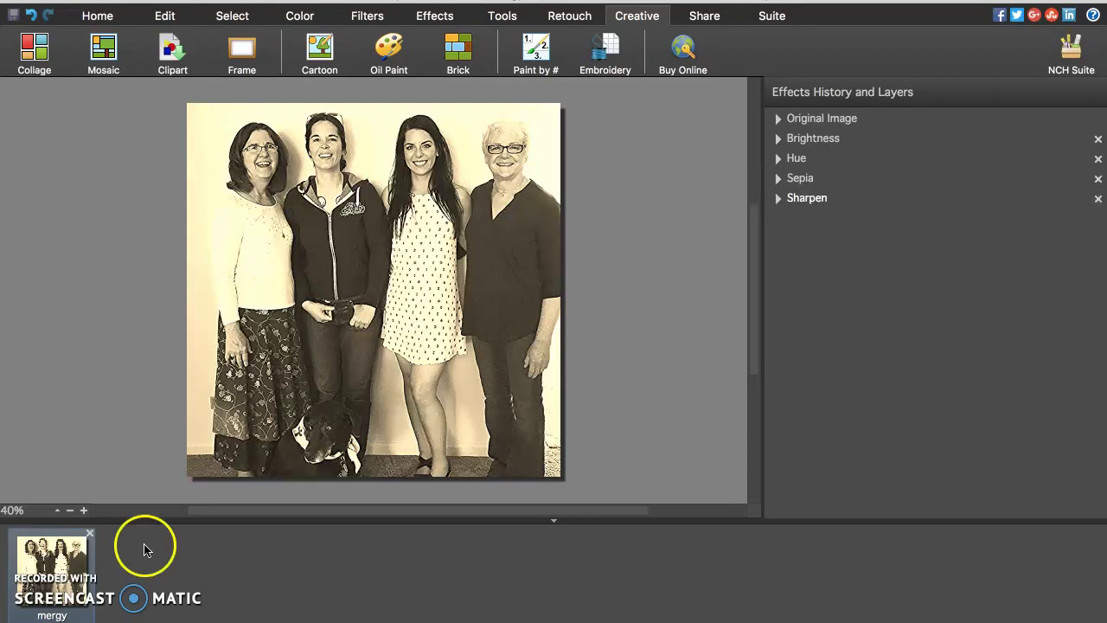